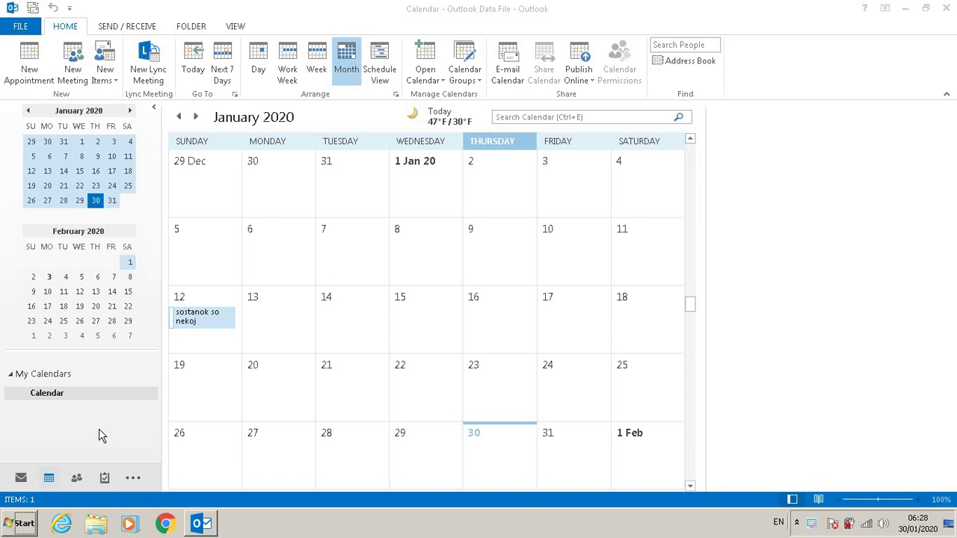
- Compare the Tasks and To-Do List views, ending on the To-Do List with 'Dobivanje na odgovor od firmata X'
left_click(105, 484)
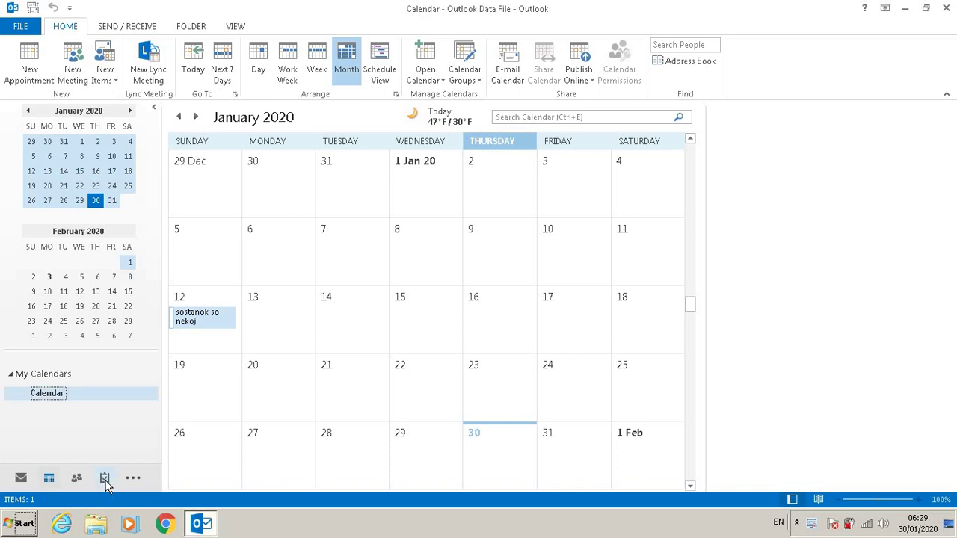
left_click(105, 482)
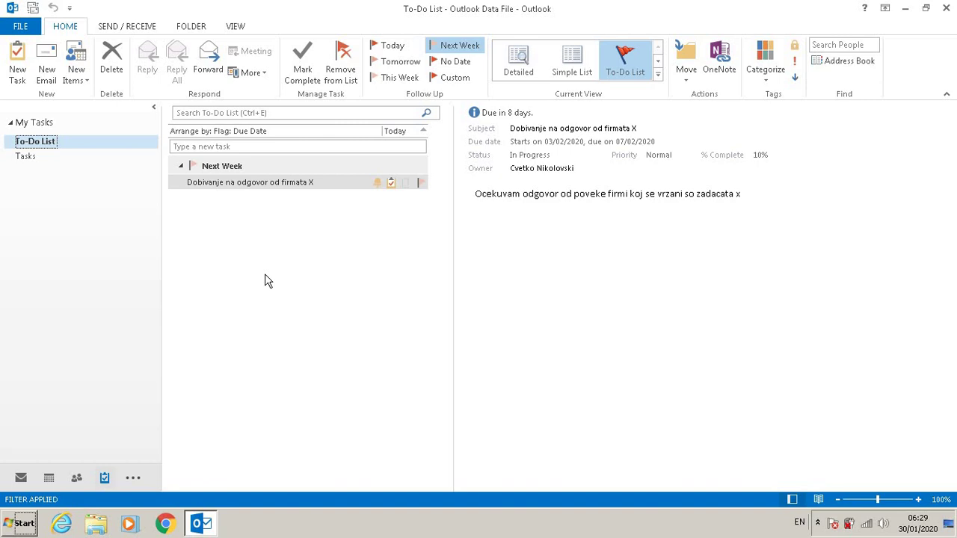
left_click(29, 159)
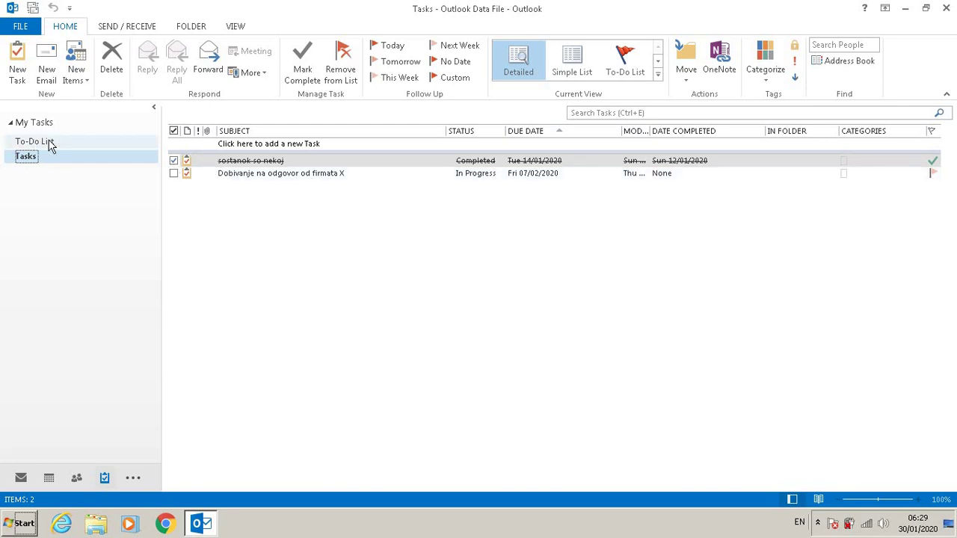
left_click(48, 478)
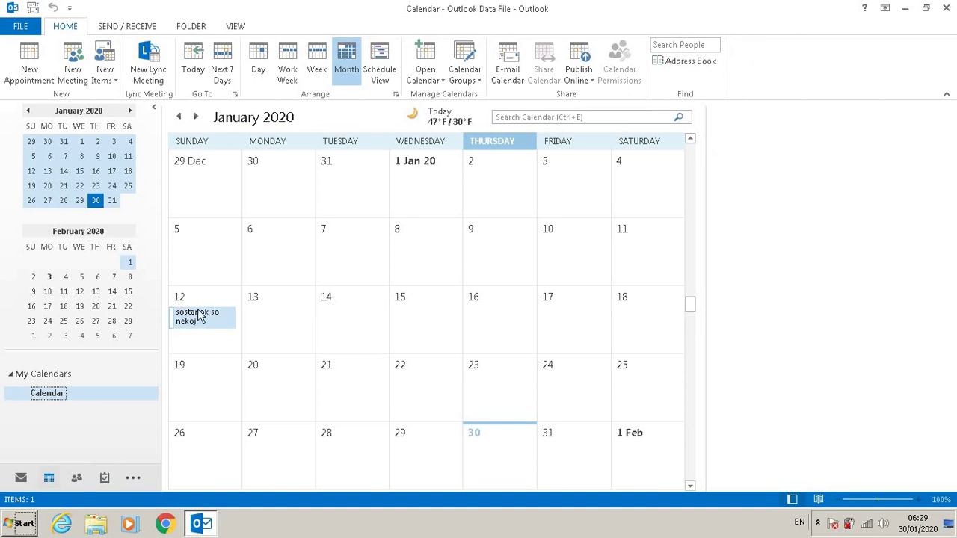
left_click(107, 477)
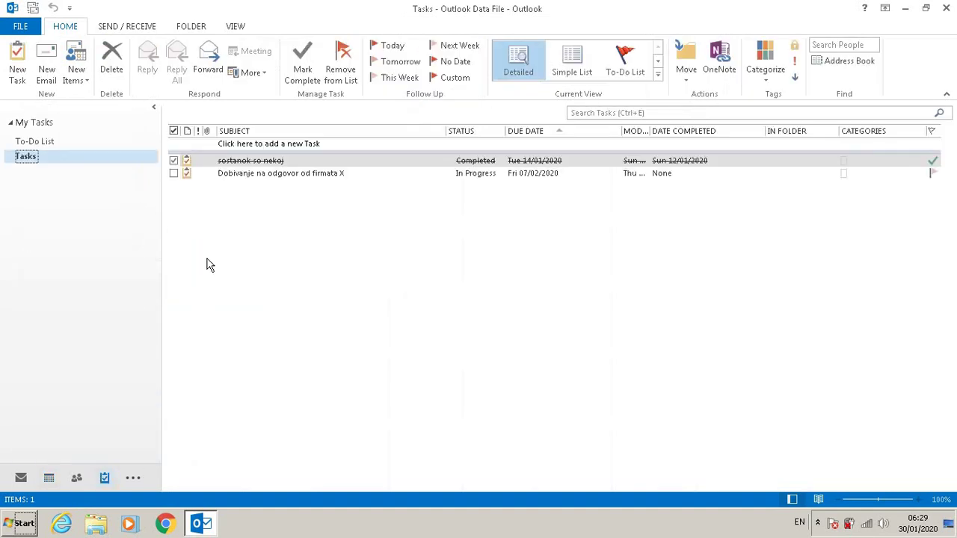
left_click(43, 143)
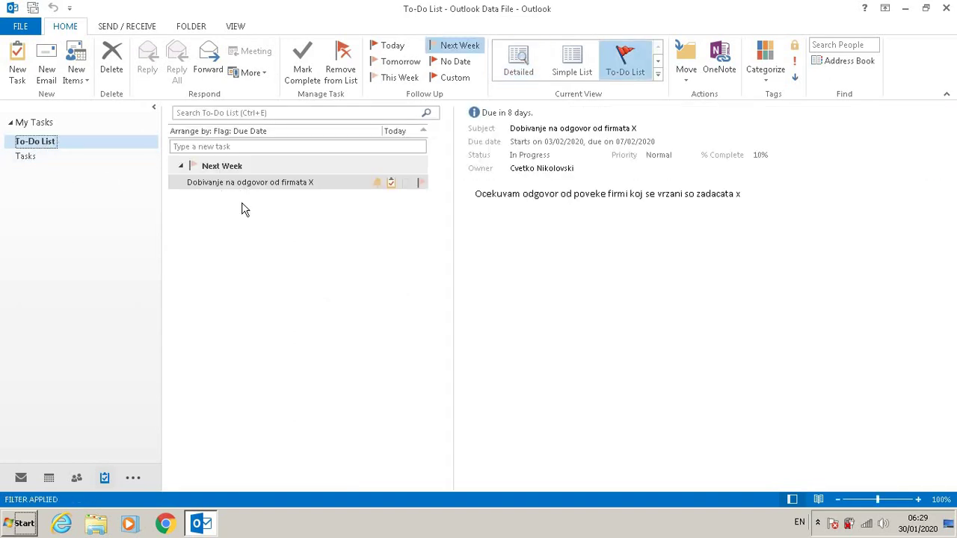
mouse_move(250, 188)
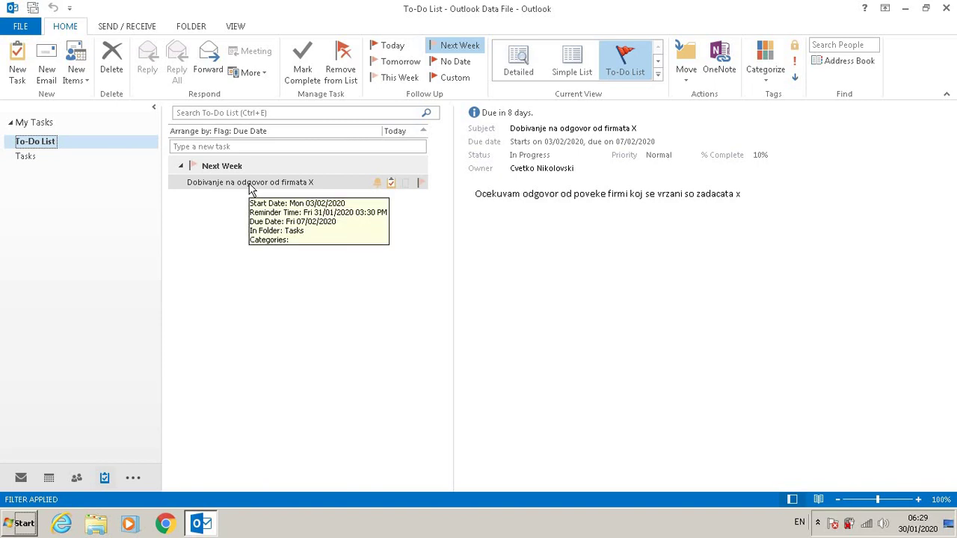
left_click(27, 159)
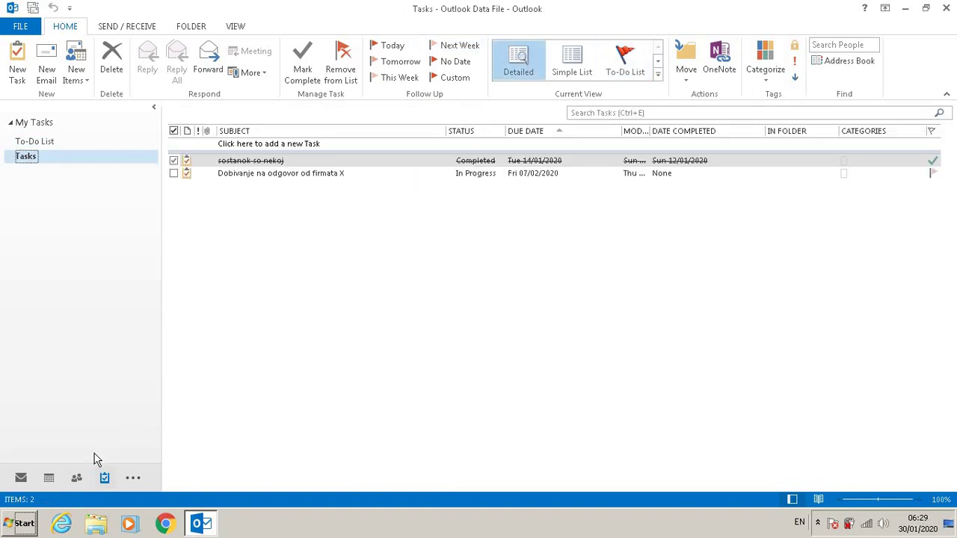
left_click(43, 144)
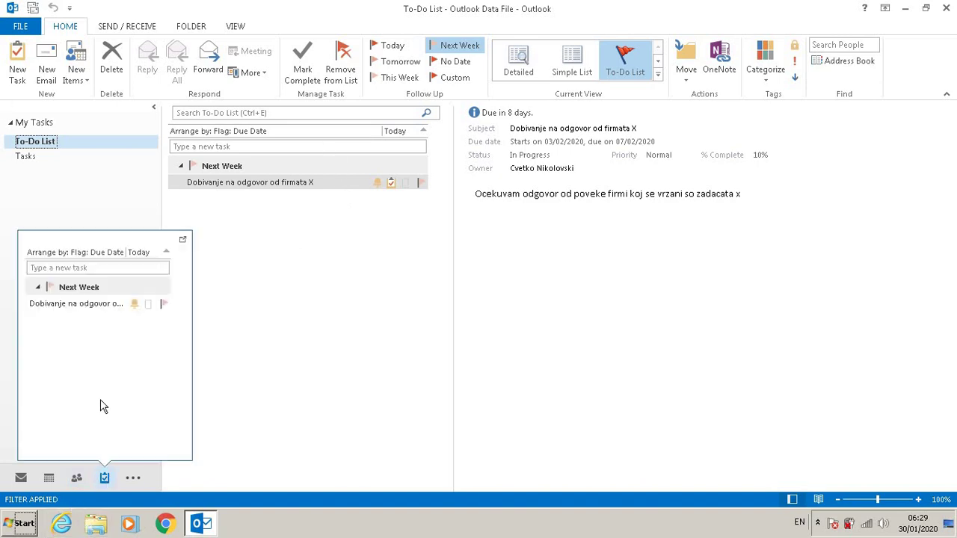
- Create a new task, opening a blank Untitled task form
left_click(17, 63)
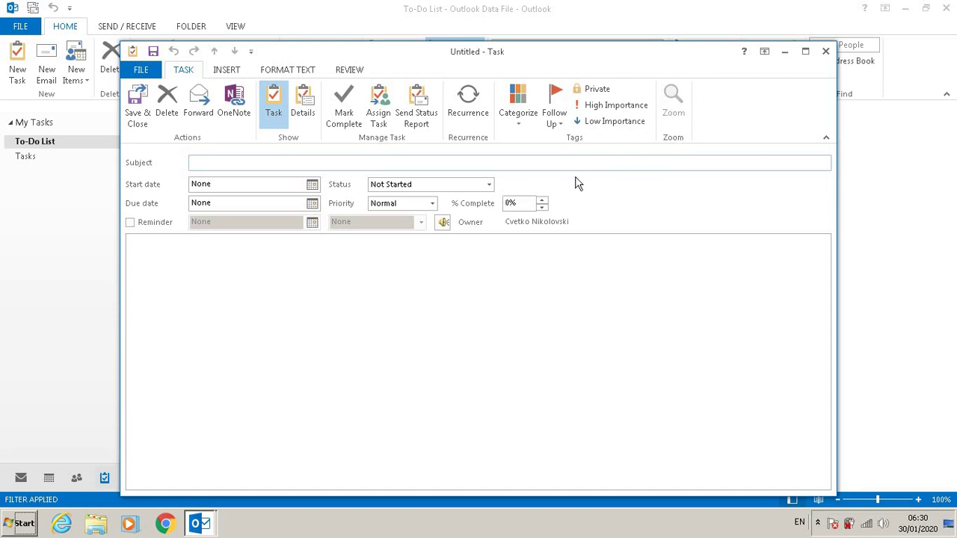
- Look through the INSERT, FORMAT TEXT and REVIEW ribbons, then return to the TASK ribbon
left_click(226, 71)
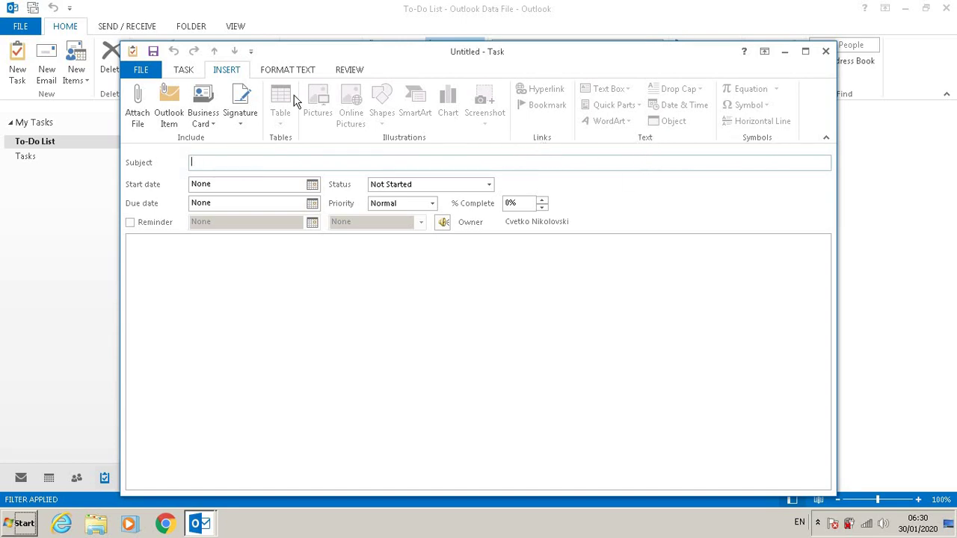
left_click(284, 70)
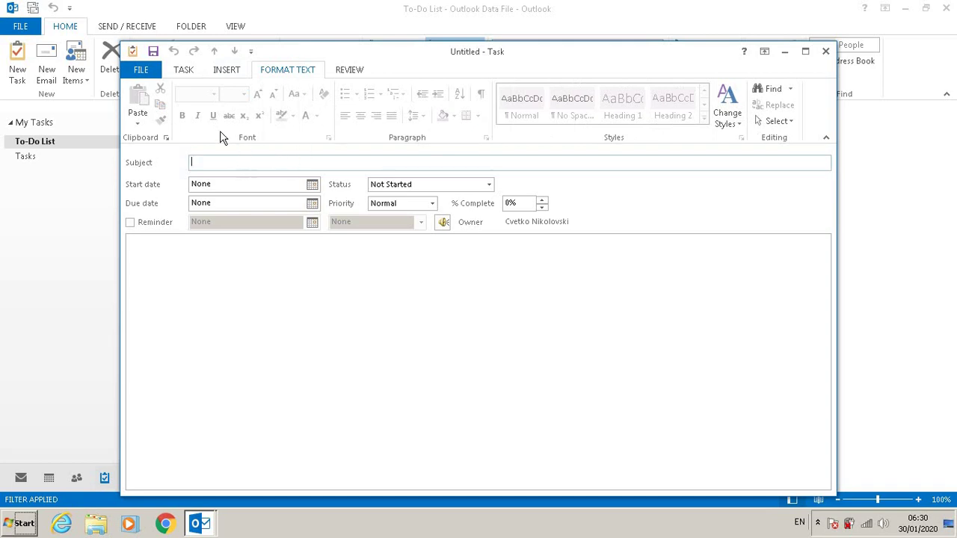
left_click(173, 255)
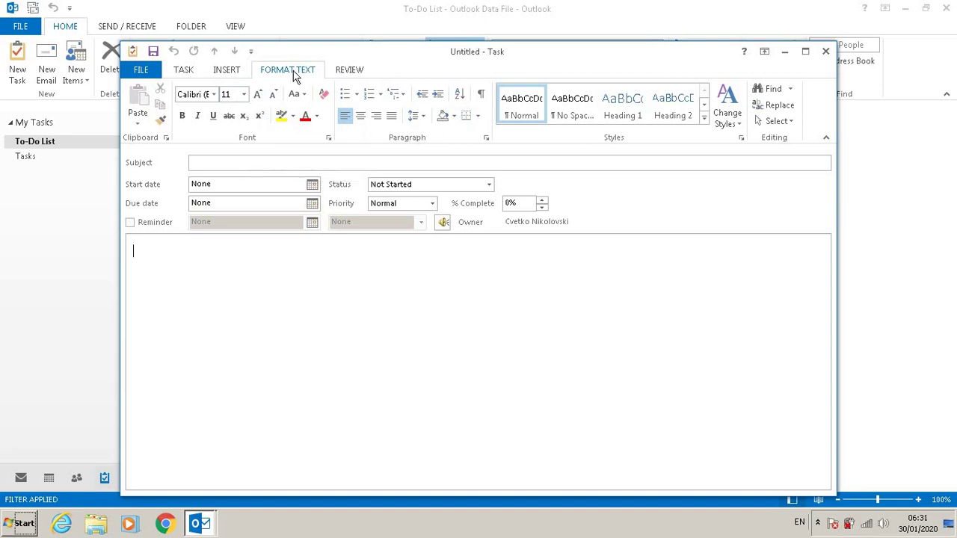
left_click(348, 70)
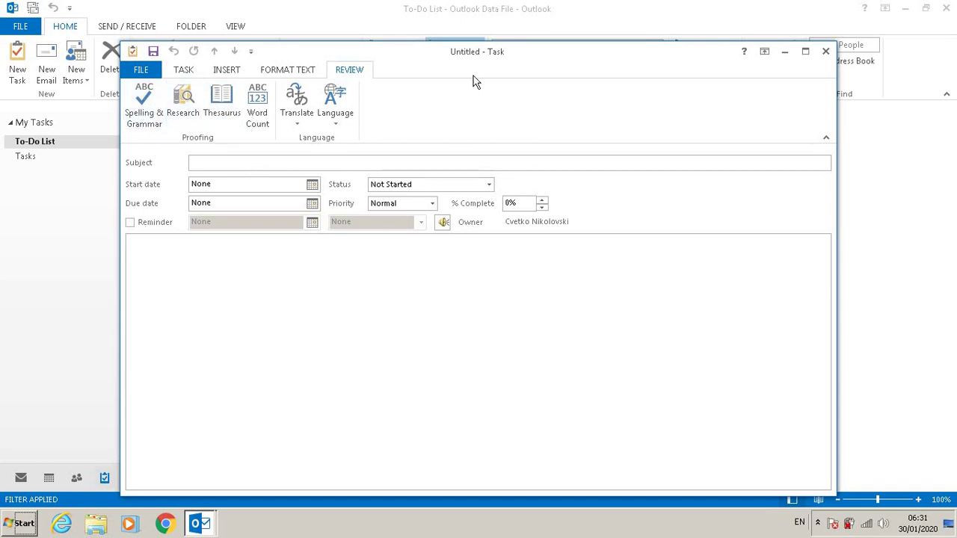
left_click(185, 69)
type("Sostanok so kupuvaci")
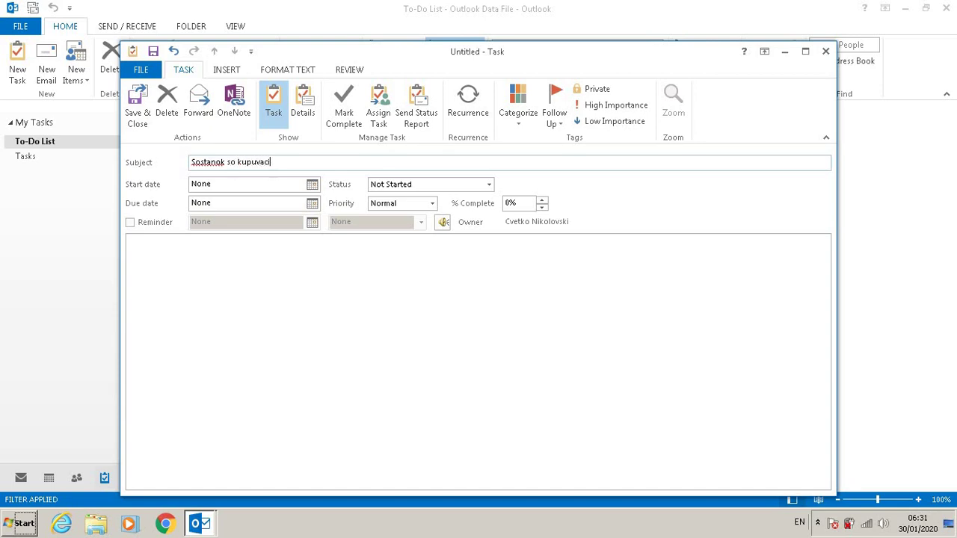
- Set the task to start Mon 03/02/2020 and be due Fri 07/02/2020
key("Tab")
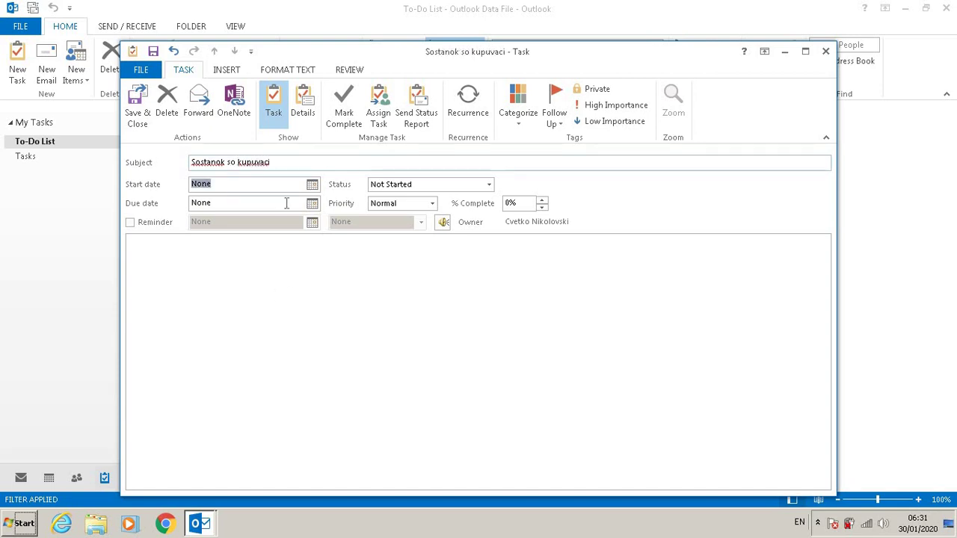
left_click(313, 185)
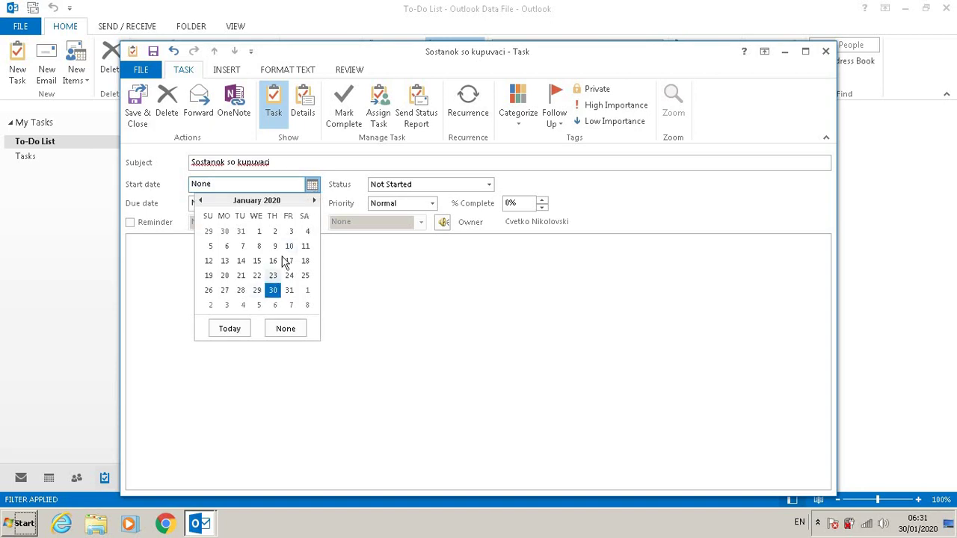
left_click(210, 306)
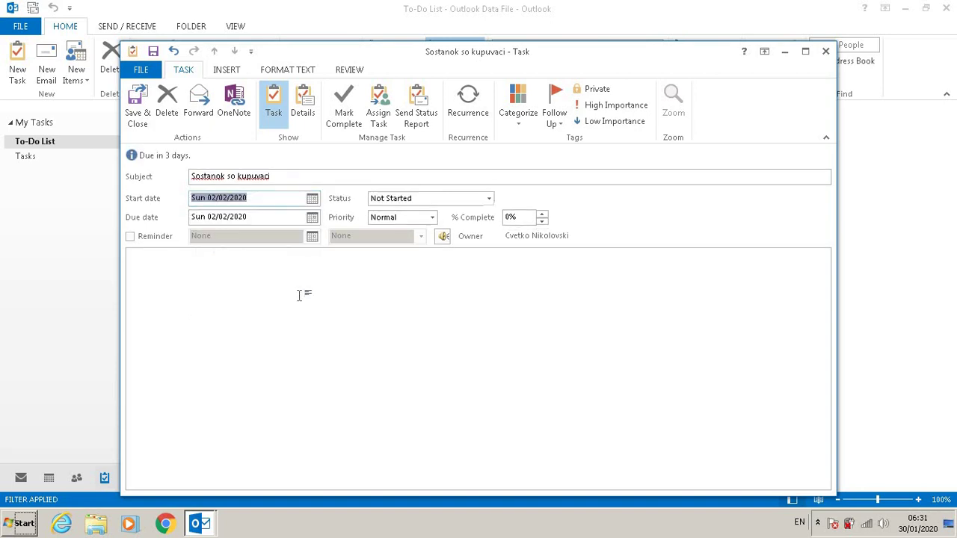
left_click(312, 198)
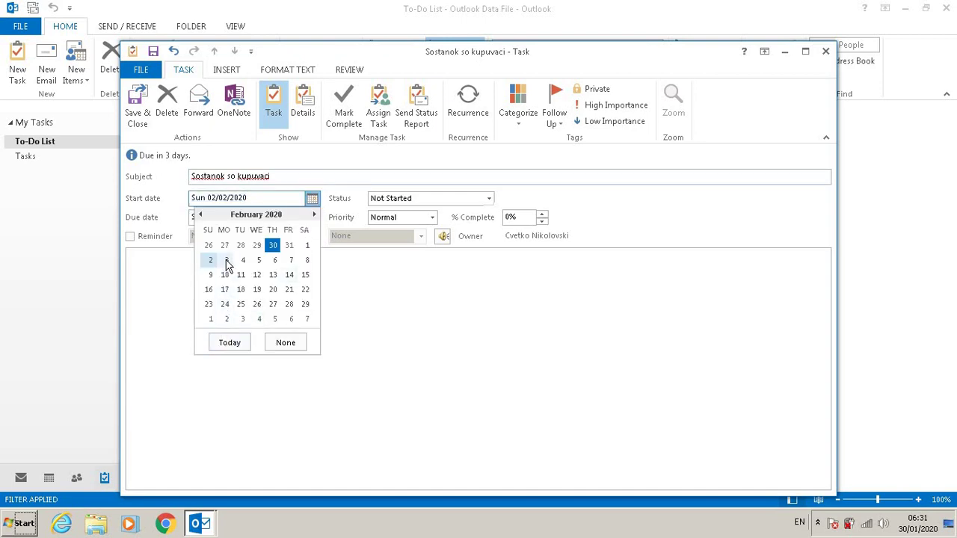
left_click(227, 260)
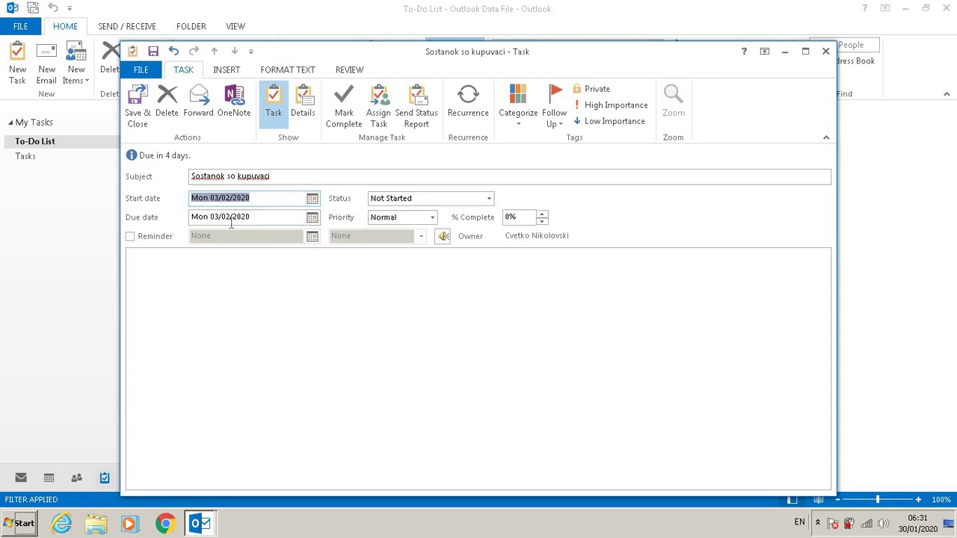
left_click(312, 218)
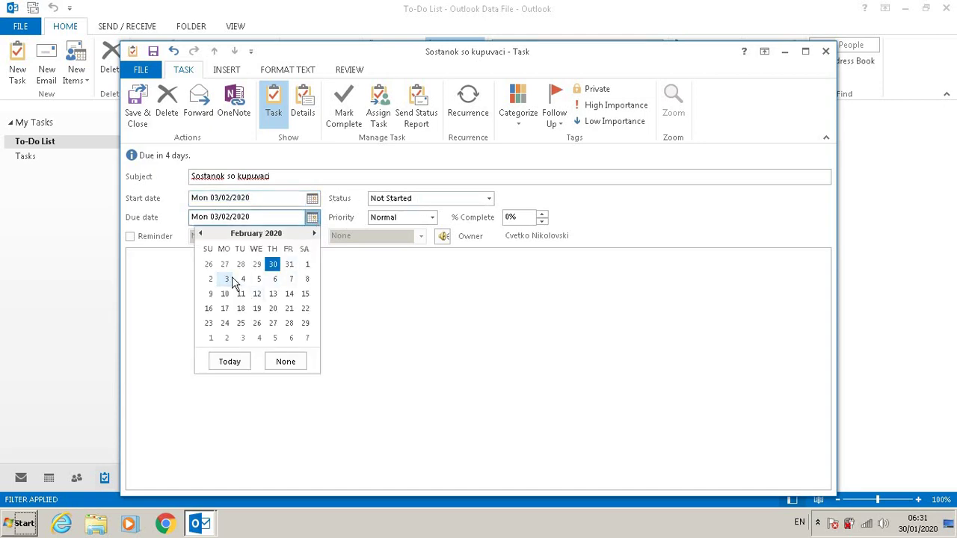
left_click(290, 280)
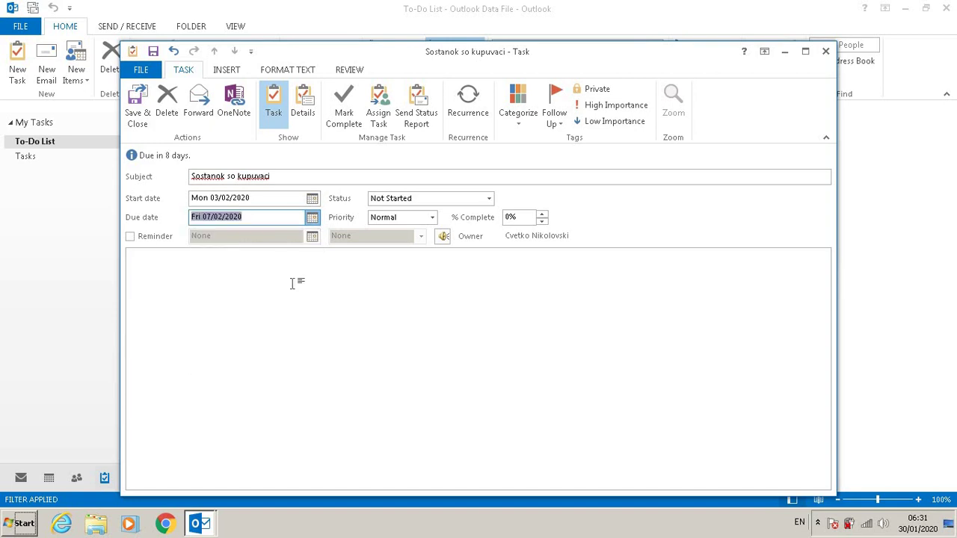
- Keep the status at Not Started and set the priority to High
left_click(487, 200)
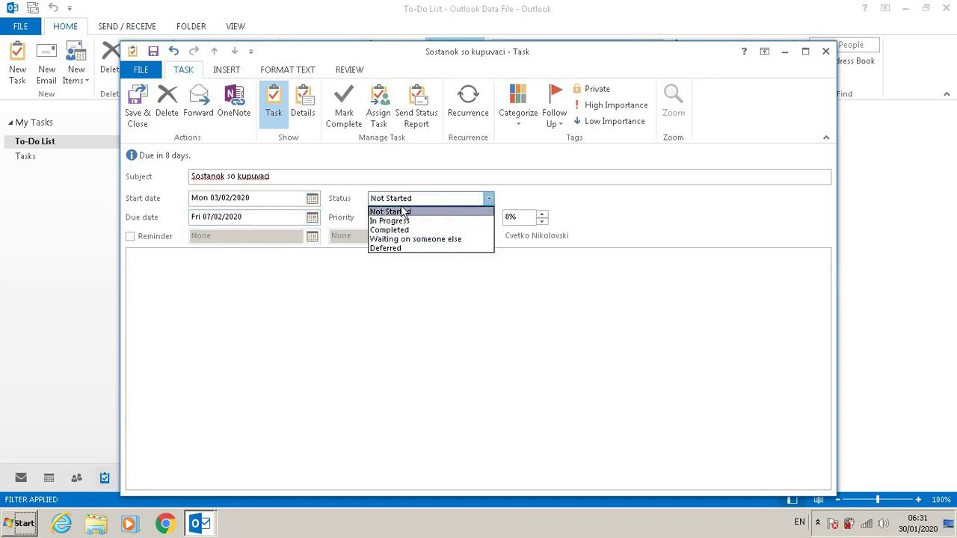
left_click(559, 196)
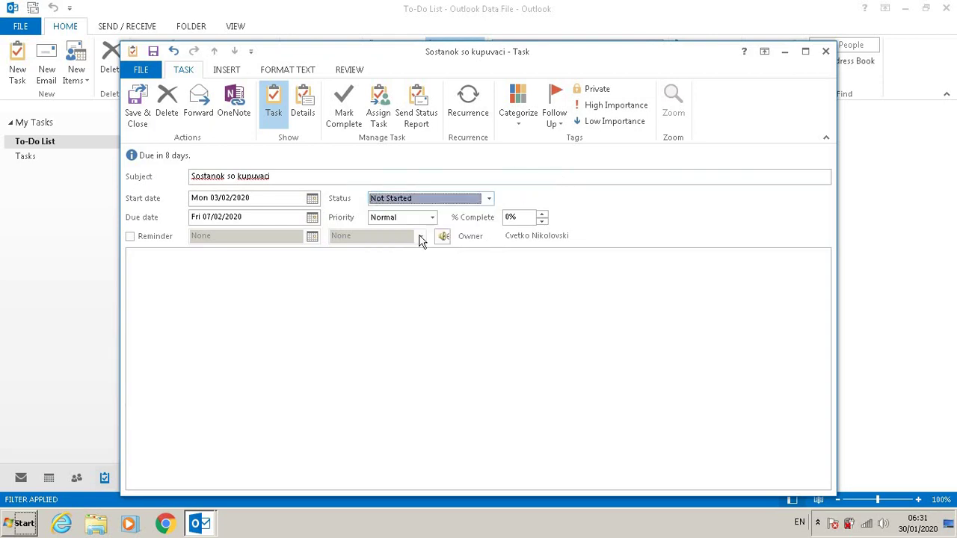
left_click(432, 218)
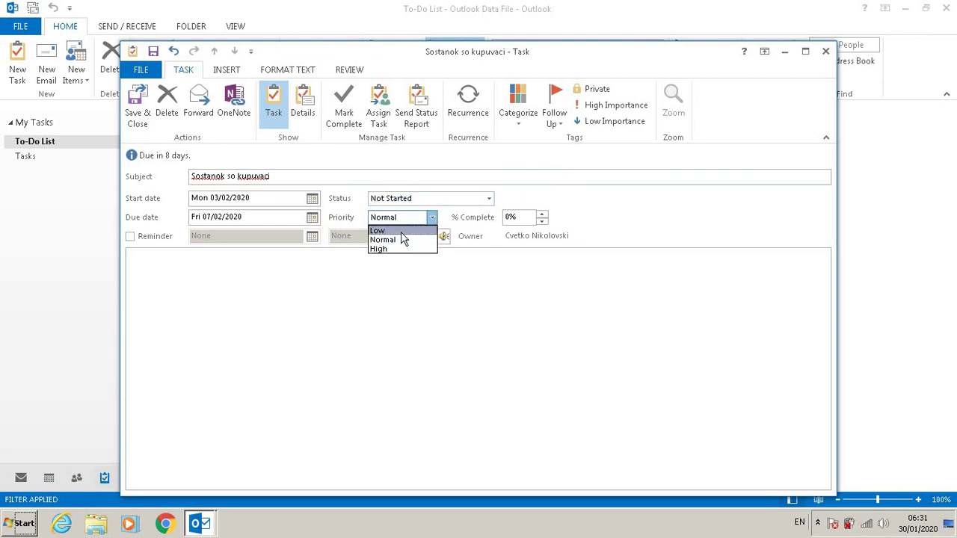
left_click(385, 249)
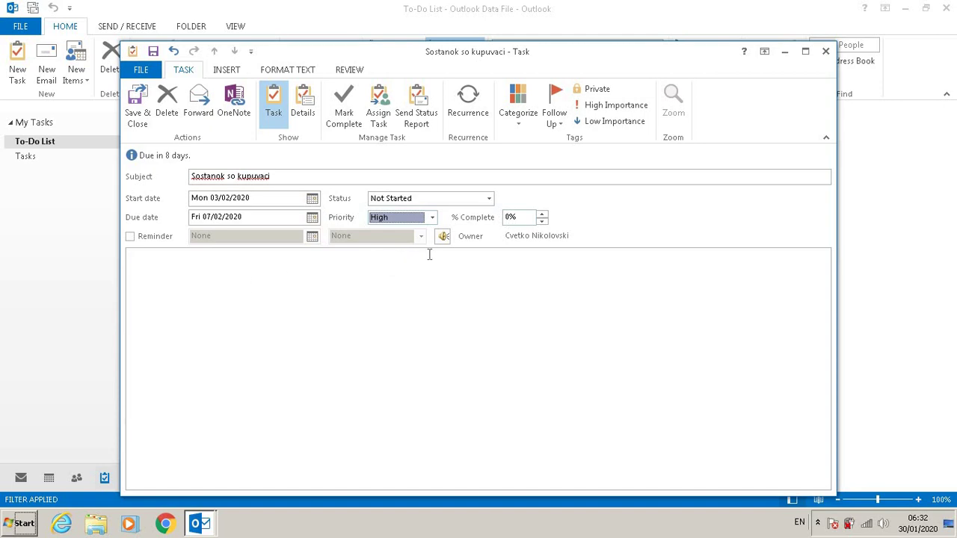
- Enable a reminder for Fri 31/01/2020 at 03:30 PM
left_click(130, 237)
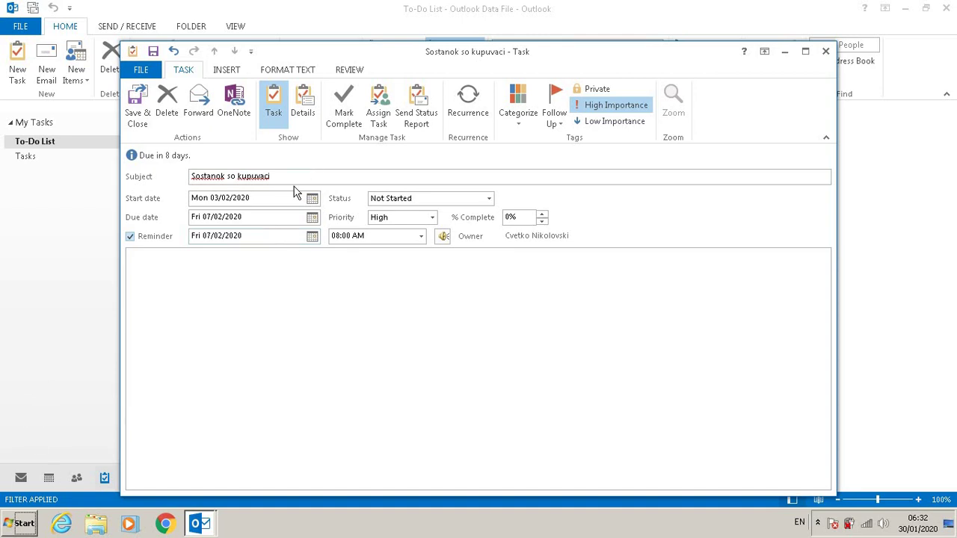
left_click(312, 236)
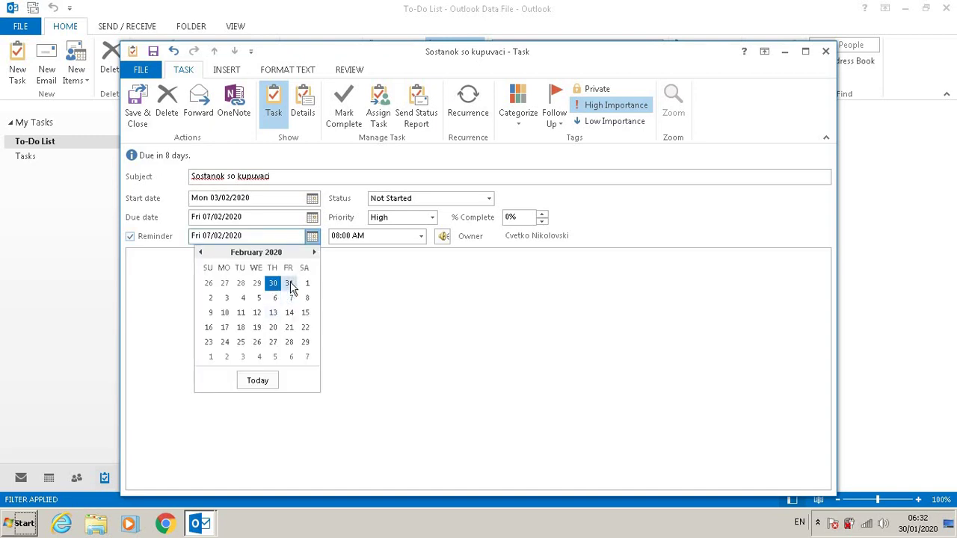
left_click(291, 284)
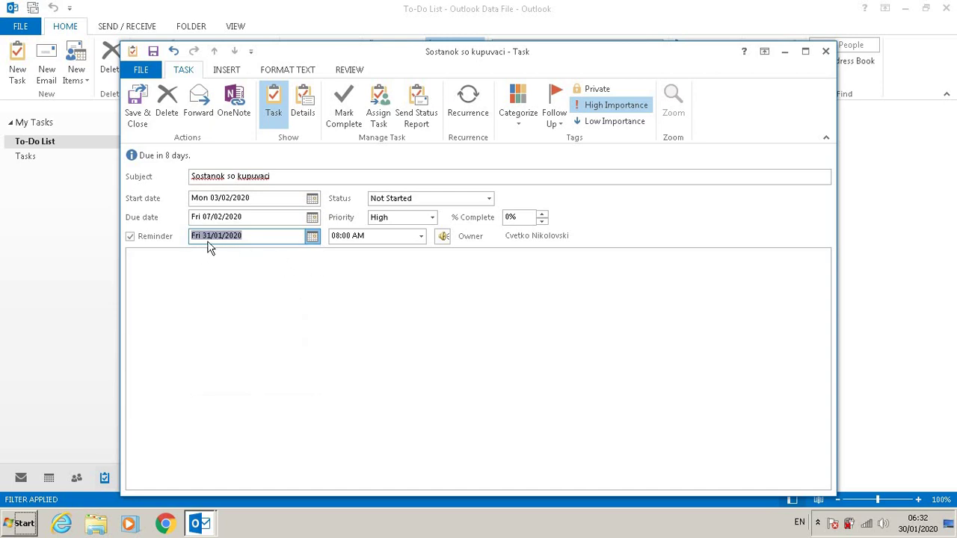
left_click(421, 235)
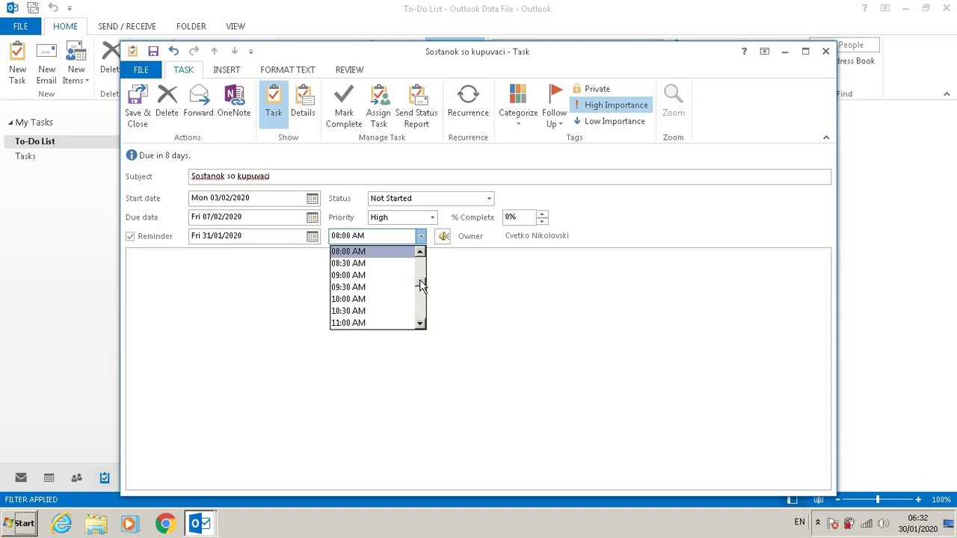
left_click_drag(421, 284, 420, 287)
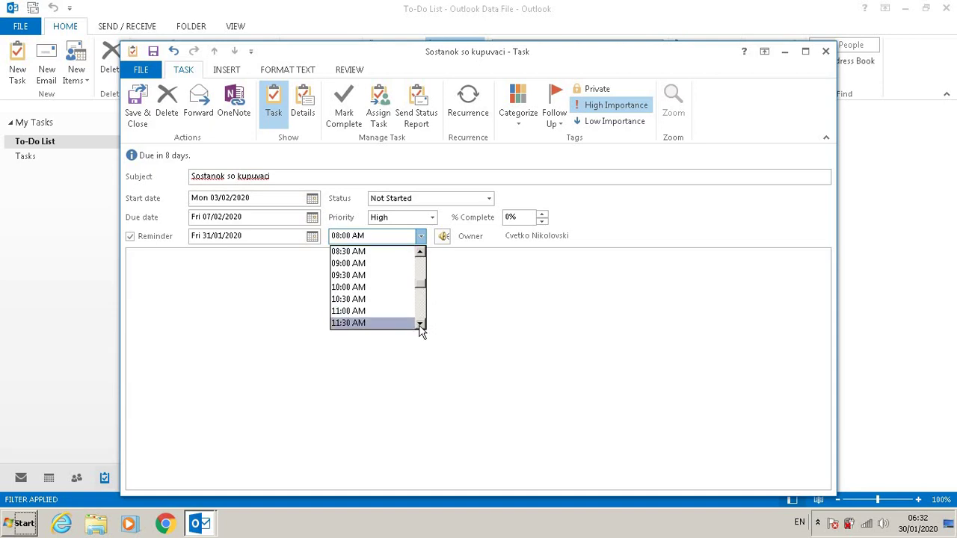
left_click(420, 323)
left_click(420, 323)
left_click(420, 324)
left_click(420, 323)
left_click(420, 323)
left_click(420, 324)
left_click(420, 324)
left_click(420, 324)
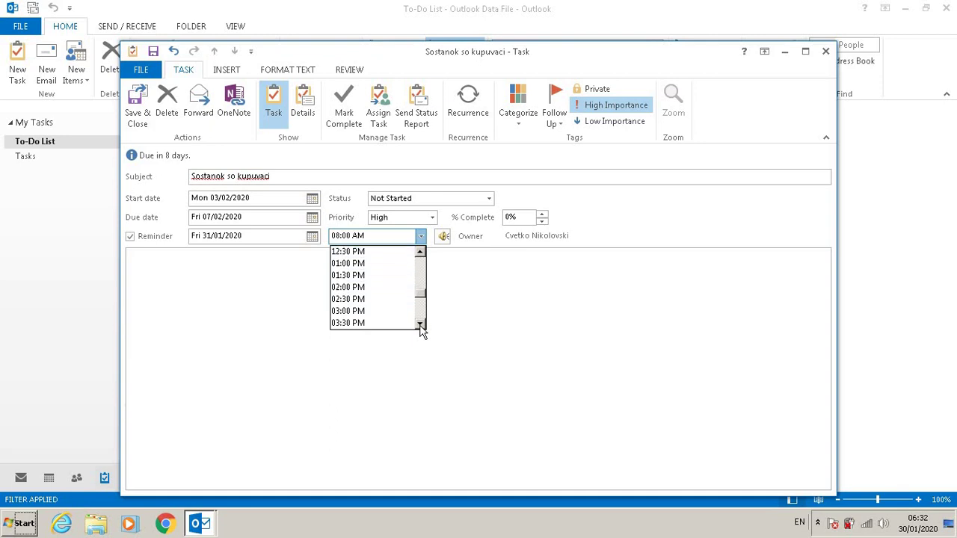
left_click(376, 323)
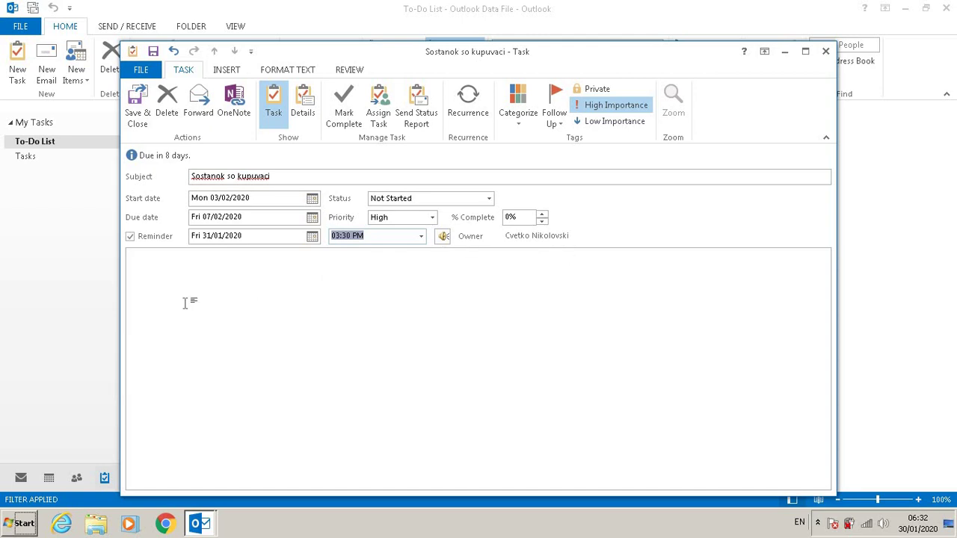
- Write notes 'Treba da se sretnam so slednive kupuvaci:' followed by the first buyer's details and purpose
left_click(153, 258)
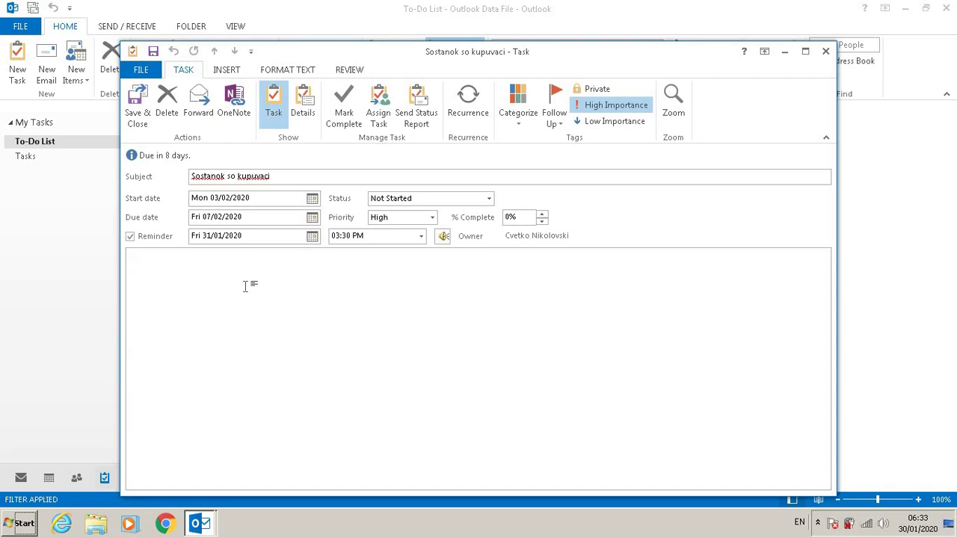
type("Treba da se s")
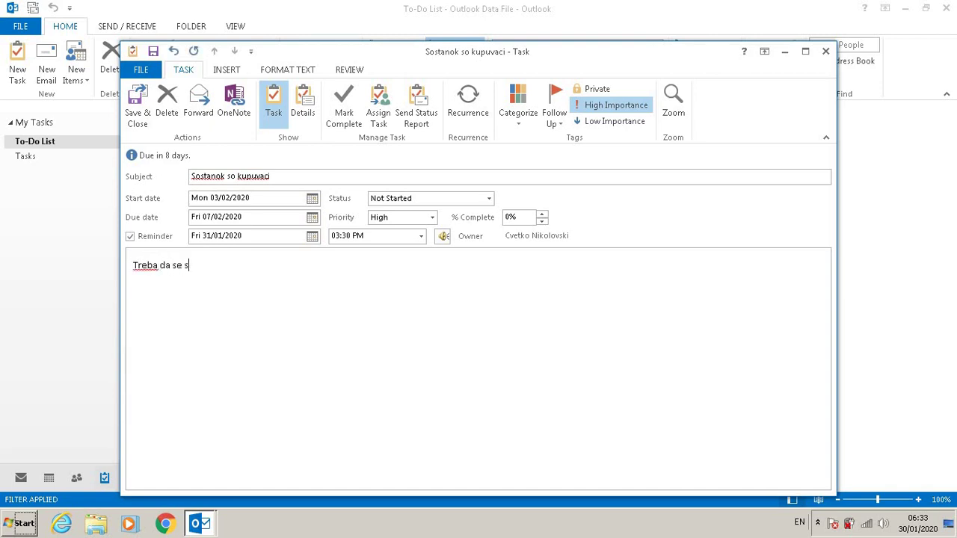
type("retnam so")
type(" slednive kupu")
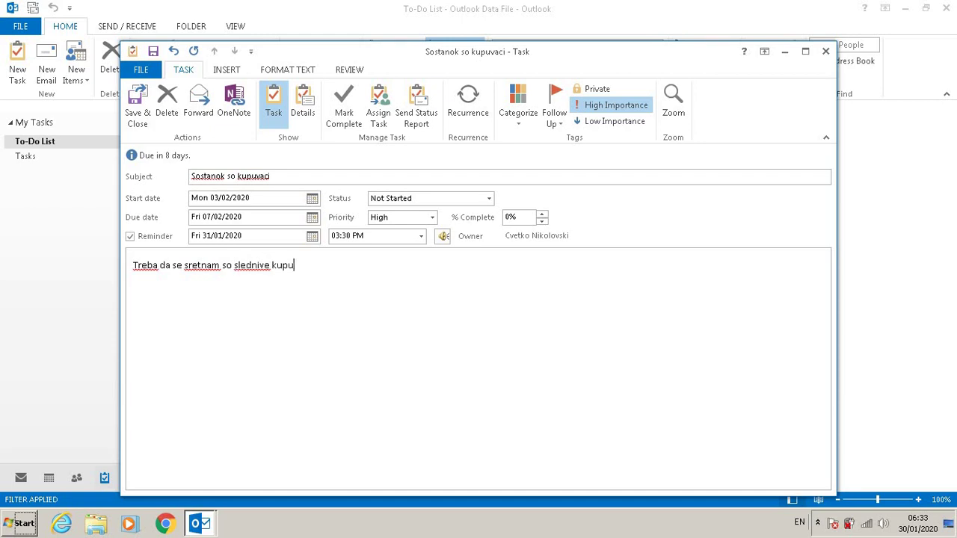
type("vaci:")
key("Return")
type("upu")
type("vac b")
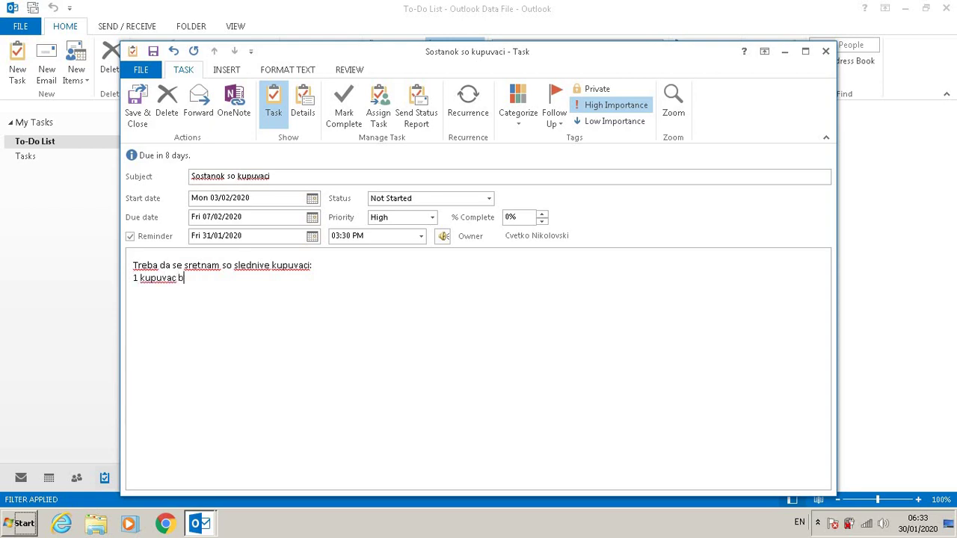
type("roj 1 – ")
type("telefo")
type("n, ")
type("ime,")
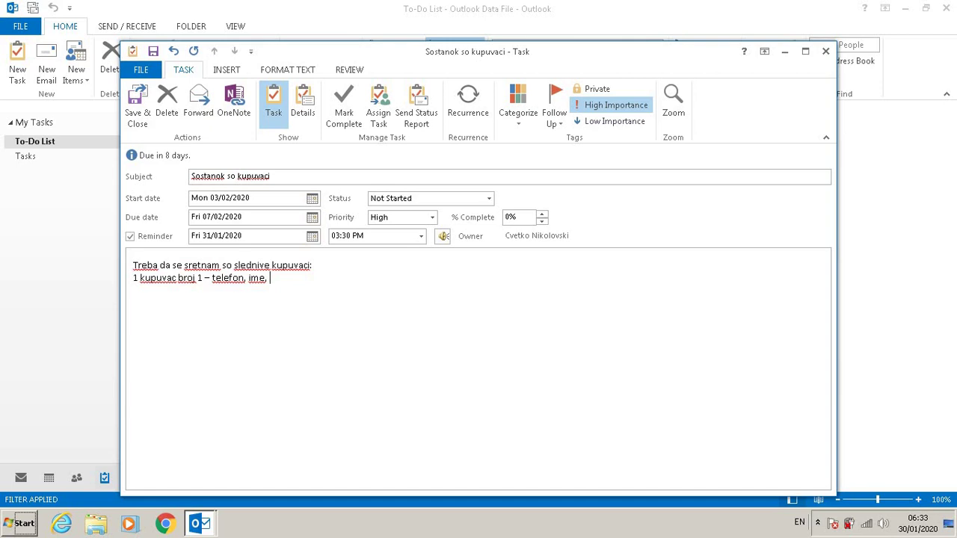
type("nekoj proiozvo")
type("2 kup")
type("uvac")
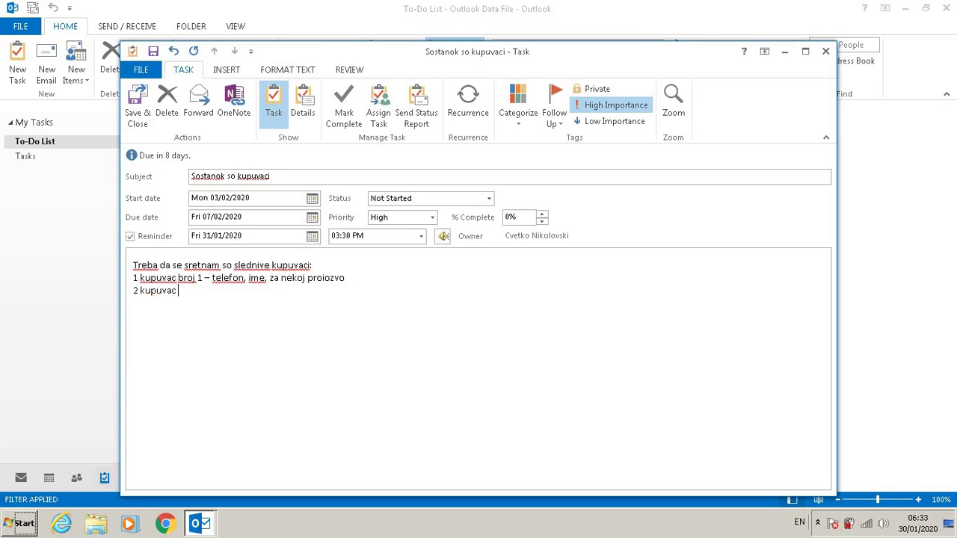
type("roj ")
type("- ")
type("za nap")
type("lat")
type(" kupuva")
type("c")
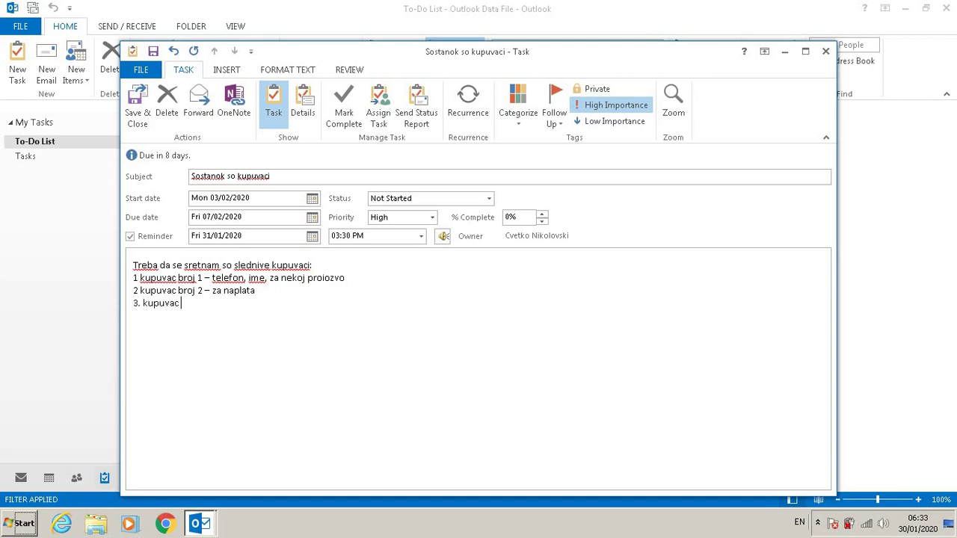
type(" broj ")
type("- da")
type(" postavam inica")
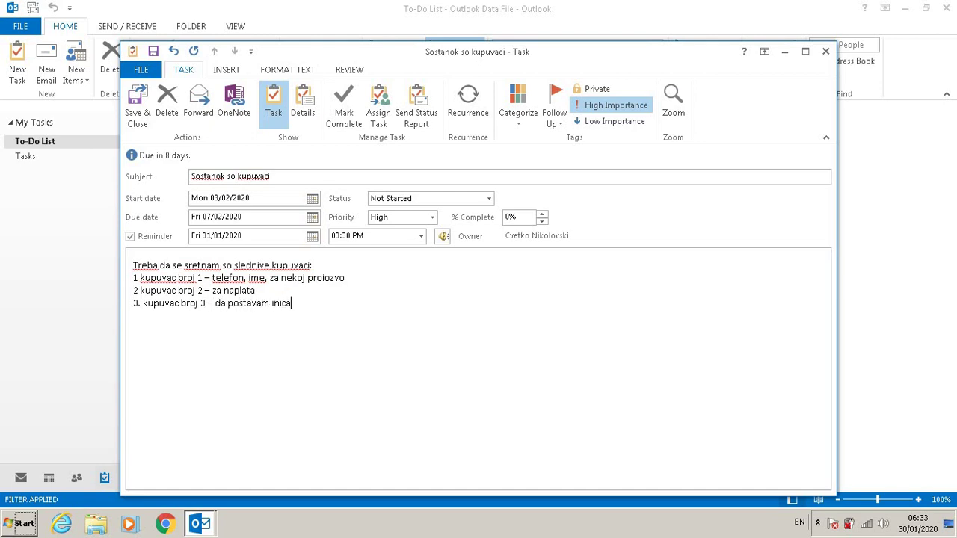
type("lan ")
type(" ponuda...")
- Save and close the 'Sostanok so kupuvaci' task so it lists under Next Week
left_click(228, 71)
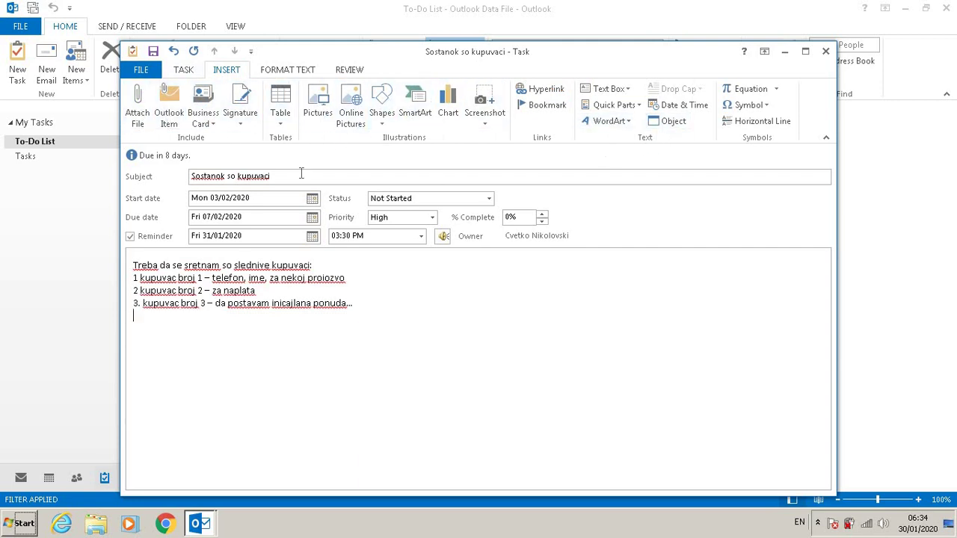
left_click(183, 71)
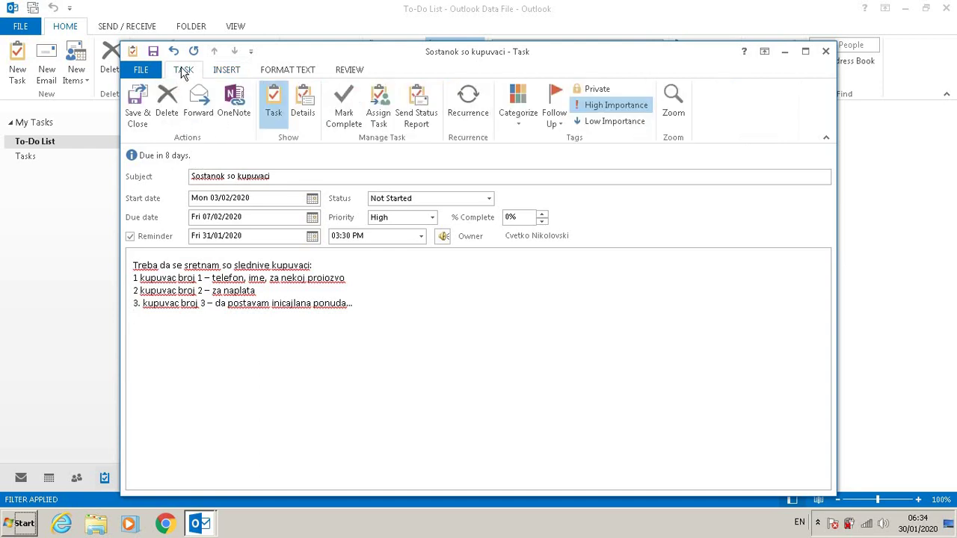
left_click(137, 114)
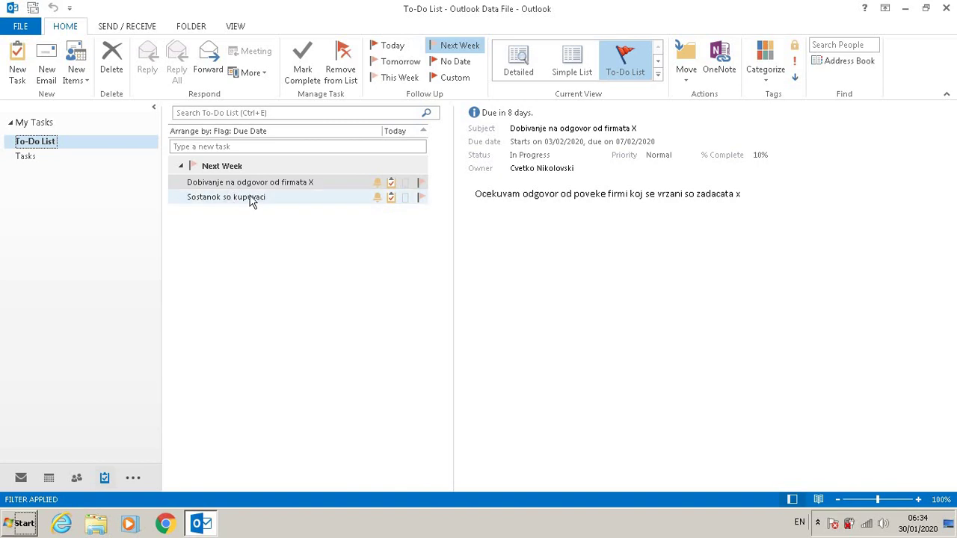
mouse_move(295, 203)
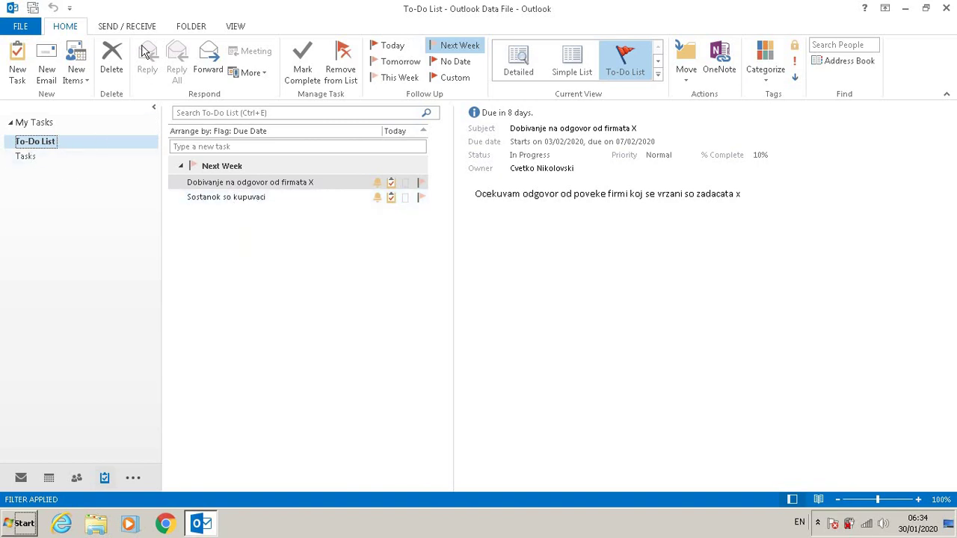
- Start a new task with the subject 'zavrsuvanje na videoto'
left_click(14, 64)
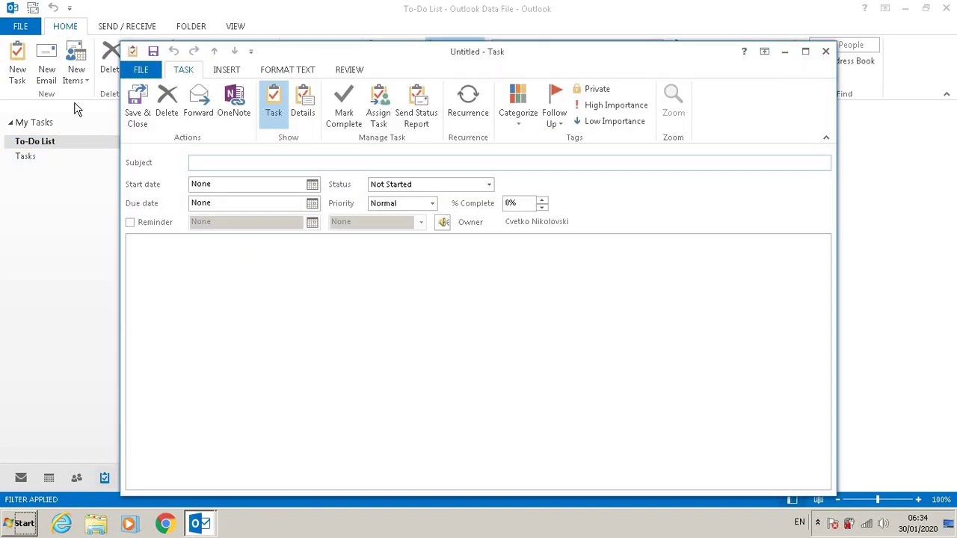
type("tr")
type("eba ne")
key("BackSpace")
key("BackSpace")
key("BackSpace")
type("l")
key("BackSpace")
key("BackSpace")
key("BackSpace")
type("suvanj")
key("BackSpace")
type("e na video")
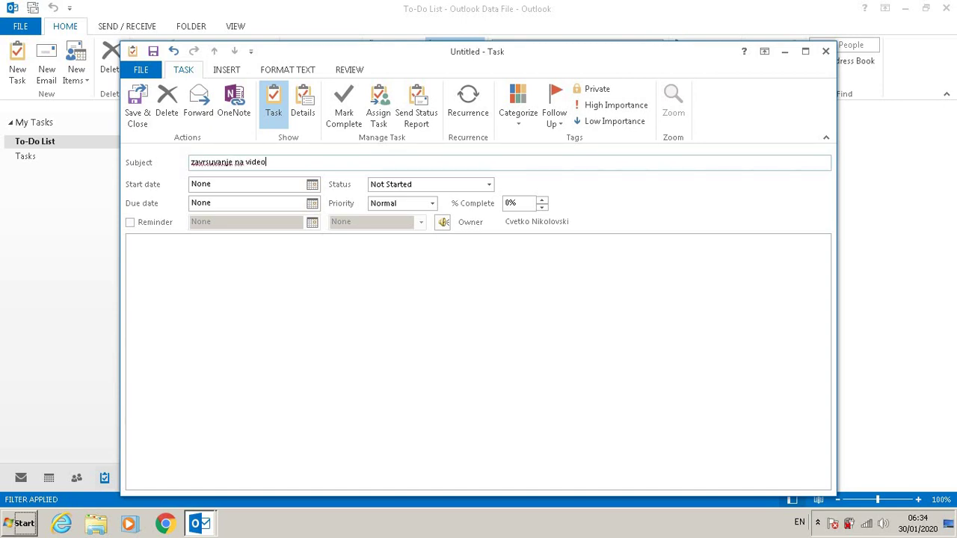
type("to")
key("Tab")
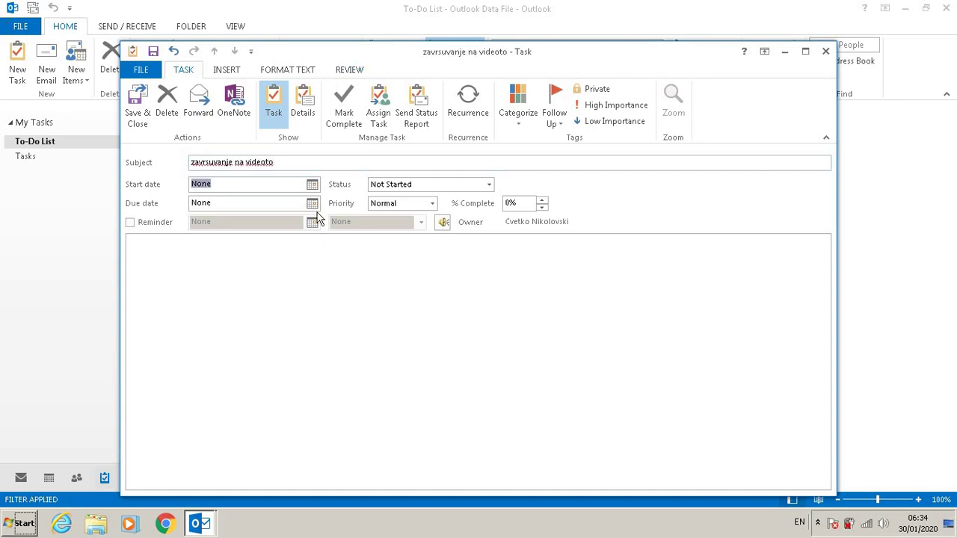
- Set start and due dates to Thu 30/01/2020 and status to In Progress
left_click(314, 184)
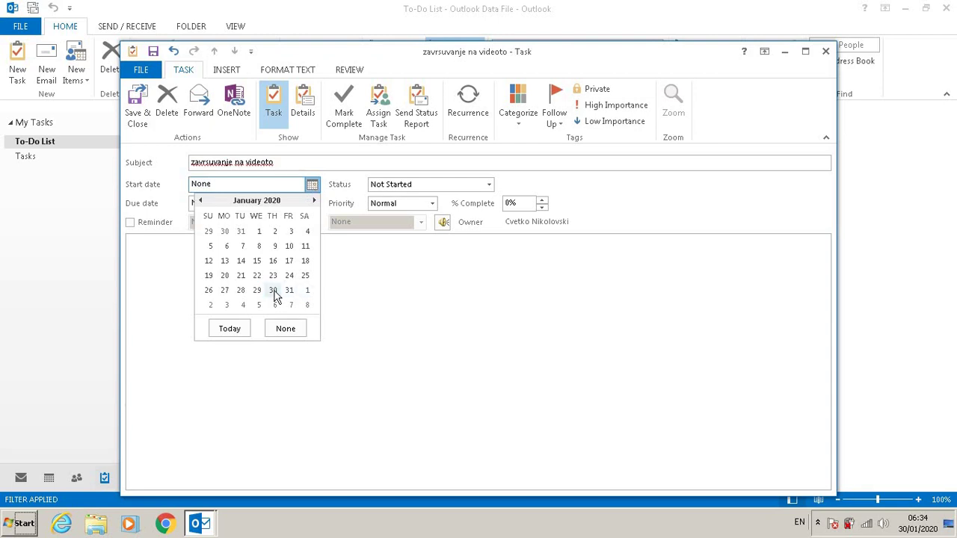
left_click(273, 289)
left_click(312, 217)
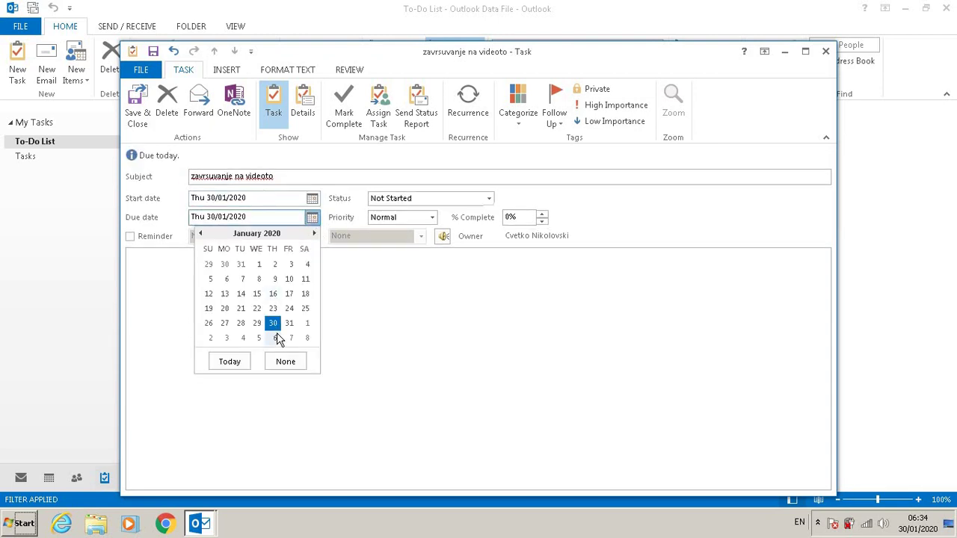
left_click(273, 324)
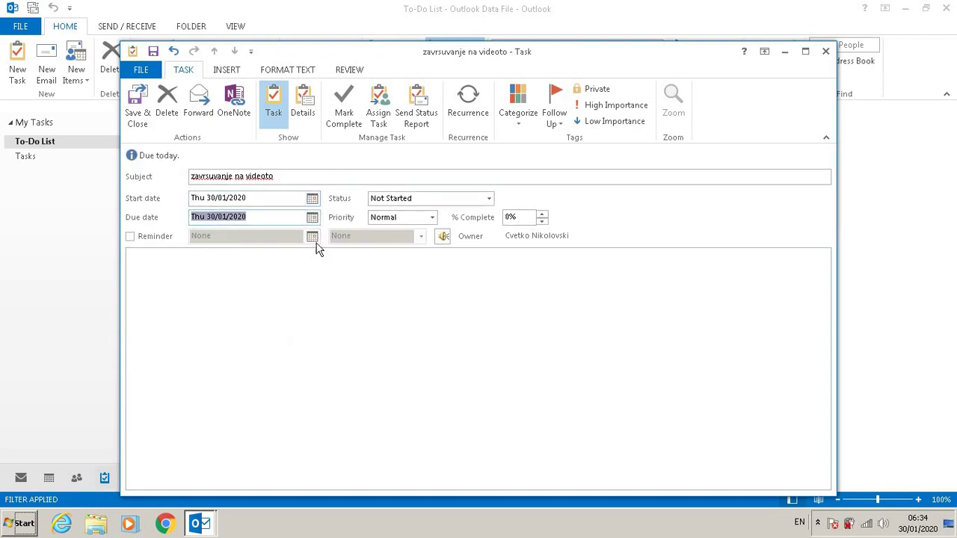
left_click(489, 198)
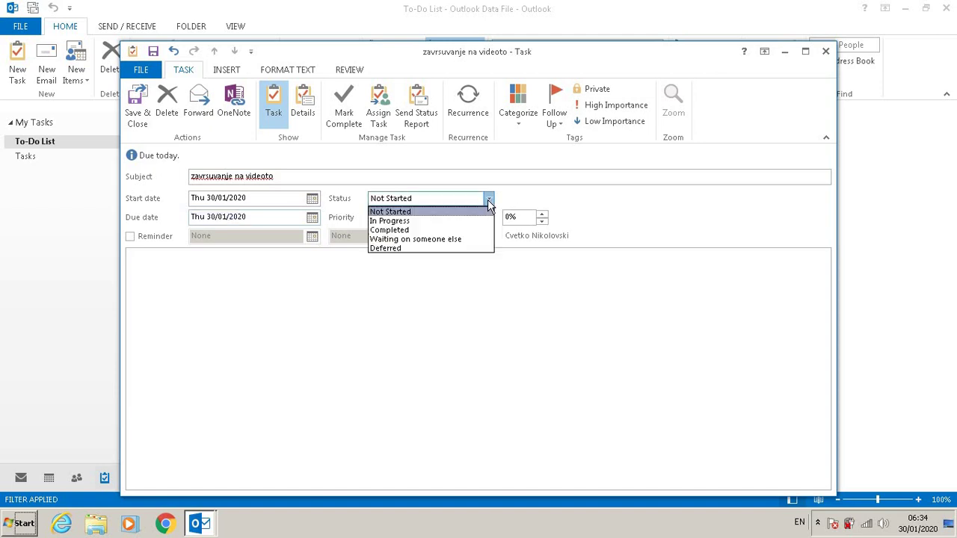
left_click(403, 219)
- Turn on a reminder and set its time to 06:37 PM
left_click(130, 236)
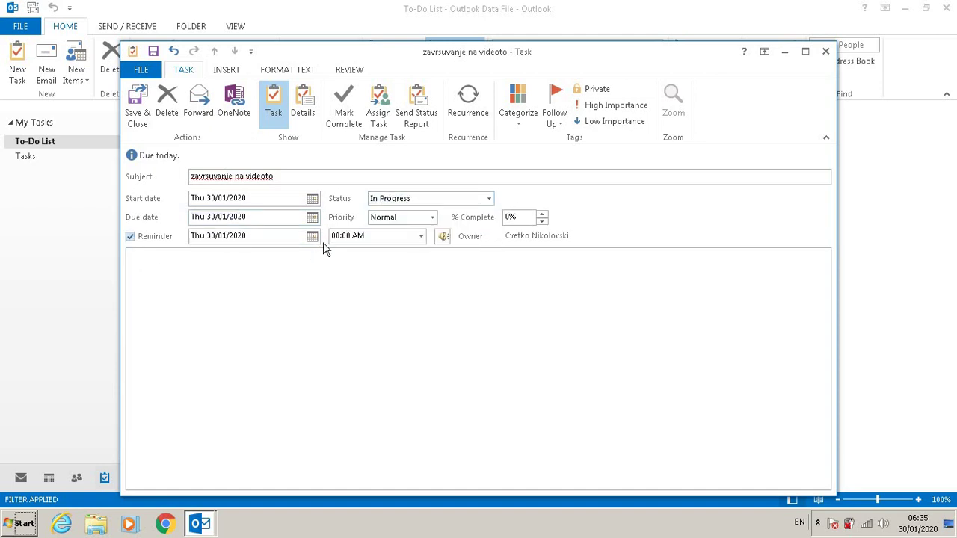
left_click(311, 237)
key("BackSpace")
key("BackSpace")
type("6")
left_click(346, 236)
key("BackSpace")
key("BackSpace")
left_click(422, 236)
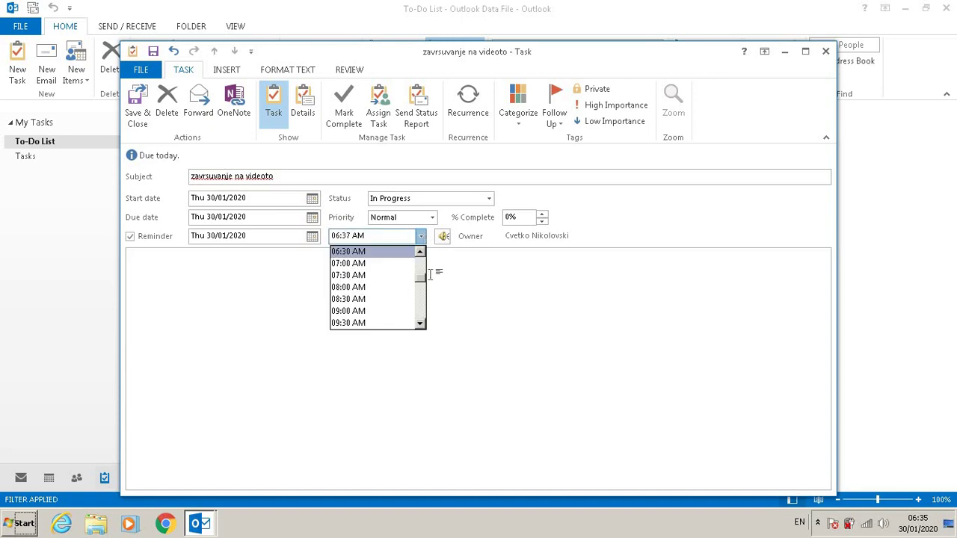
scroll(423, 294, "down", 3)
left_click_drag(423, 294, 425, 310)
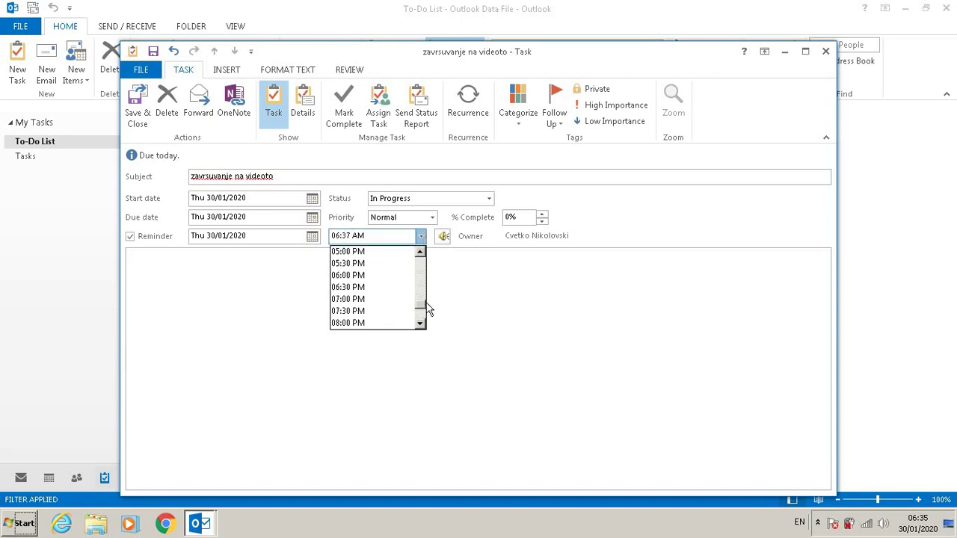
left_click(372, 234)
key("BackSpace")
key("BackSpace")
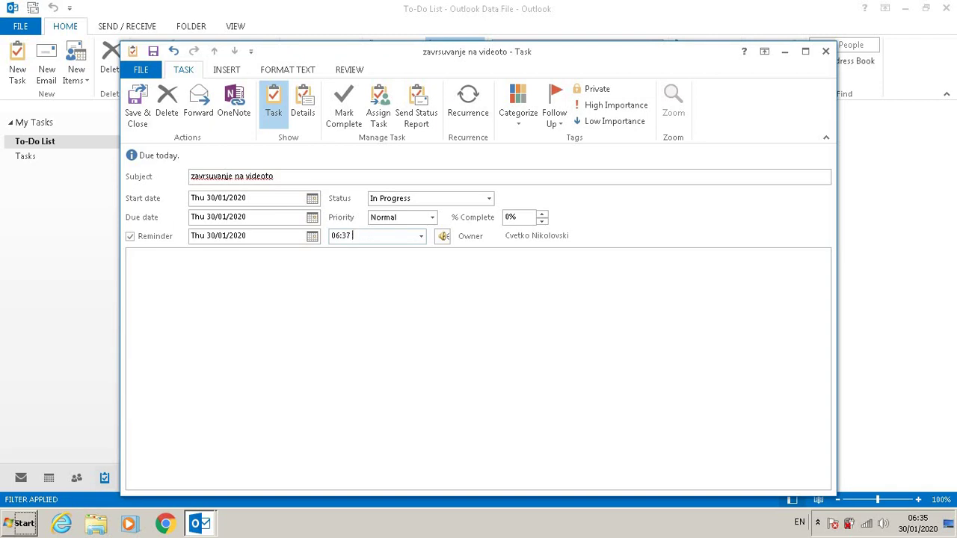
type("PM")
key("Tab")
- Add the note 'Treba da go zavrsam videoto' and set the priority to High
left_click(200, 268)
type("tr da ")
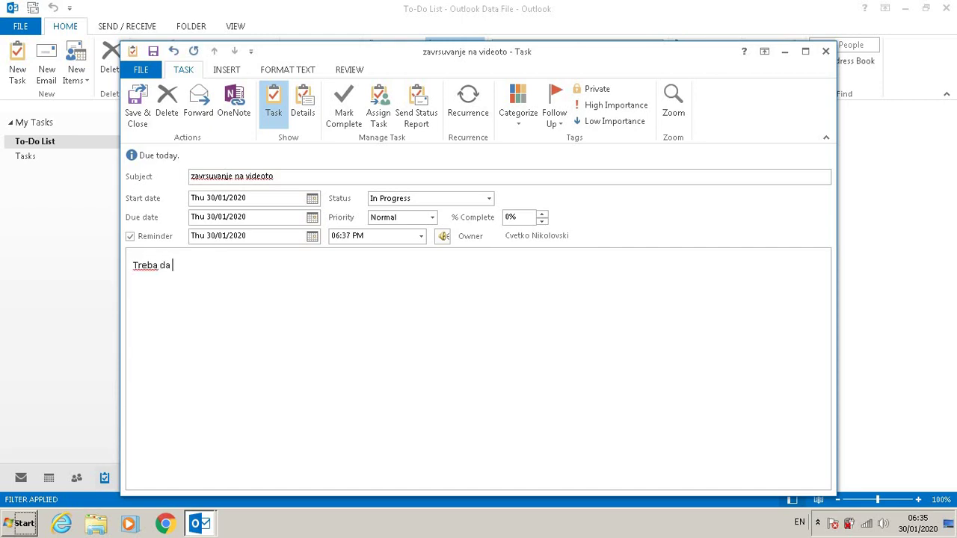
type("avrsam video")
type("to")
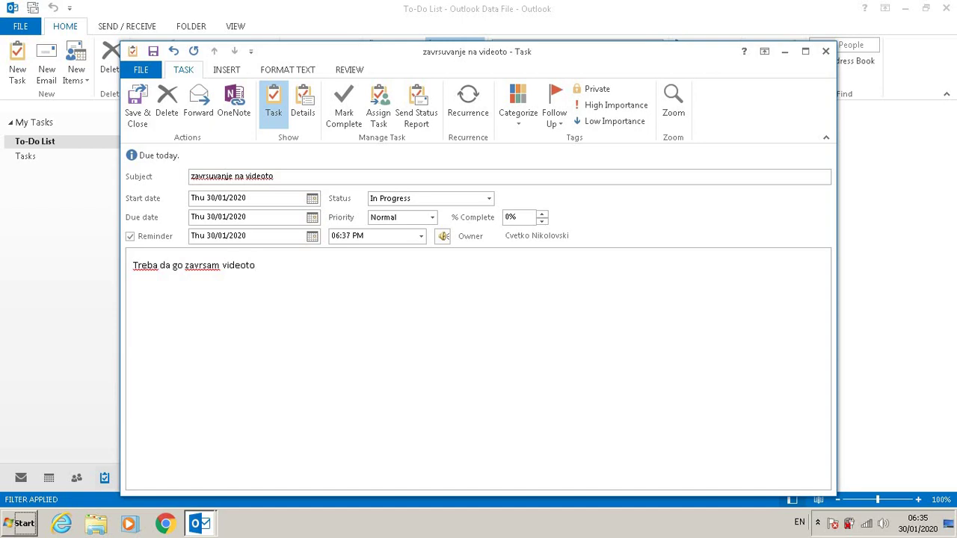
left_click(432, 218)
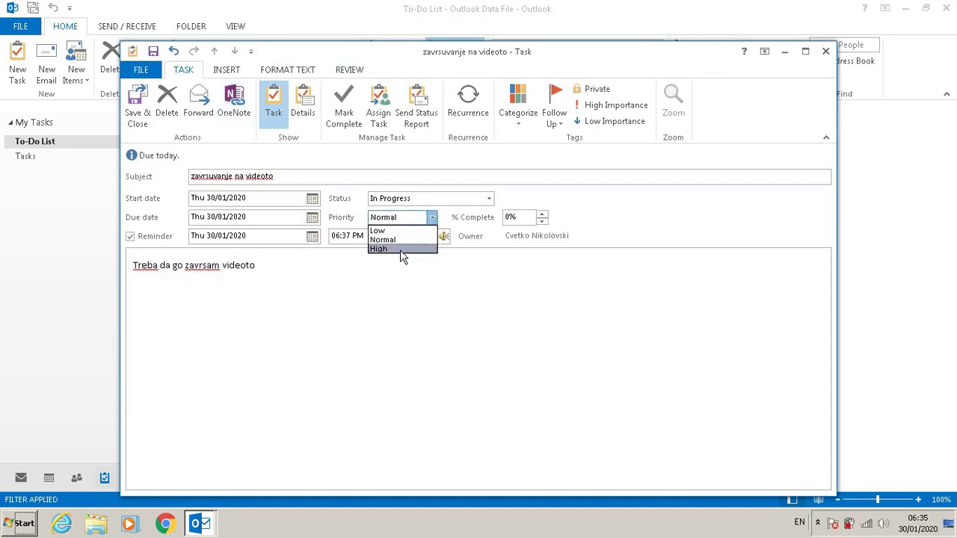
left_click(427, 250)
- Turn High Importance off, flag the task for follow-up Today, and save it
left_click(602, 106)
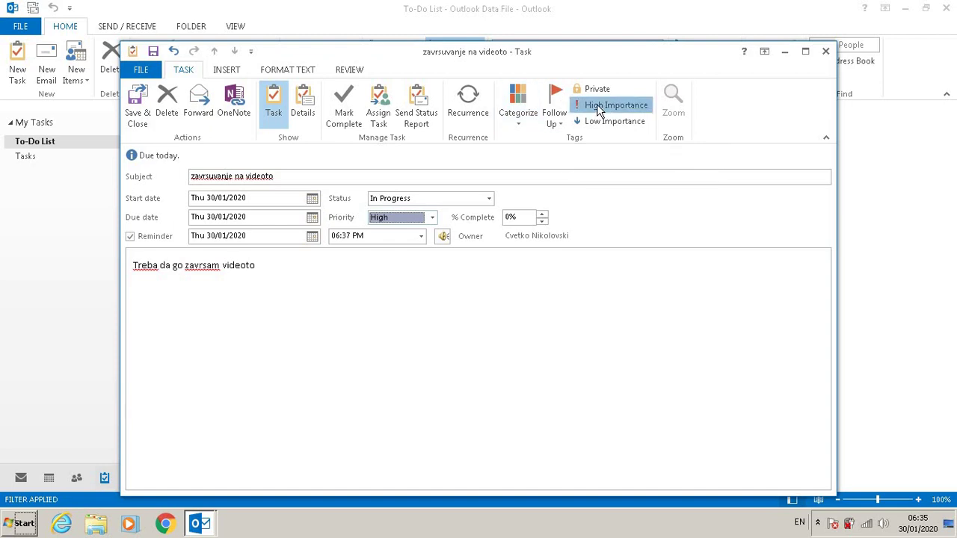
left_click(559, 124)
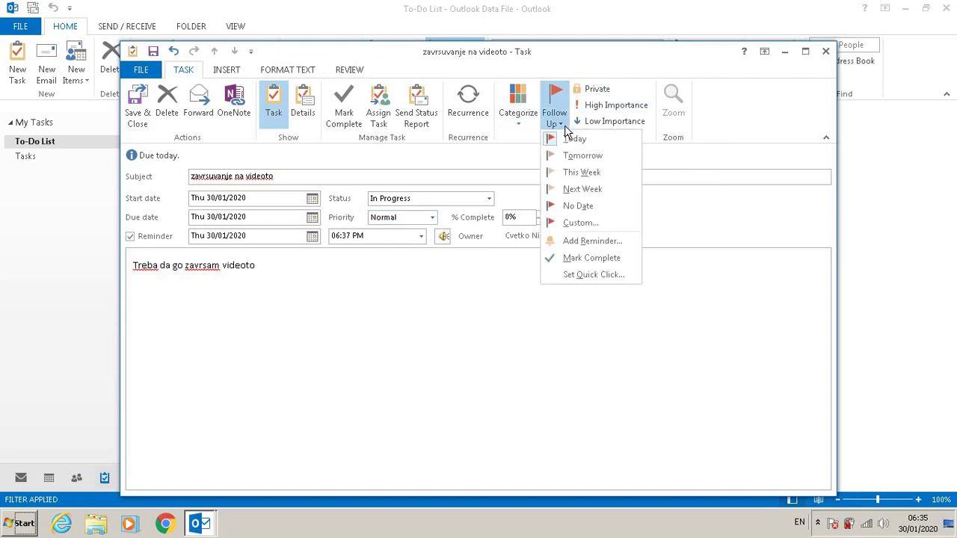
left_click(576, 143)
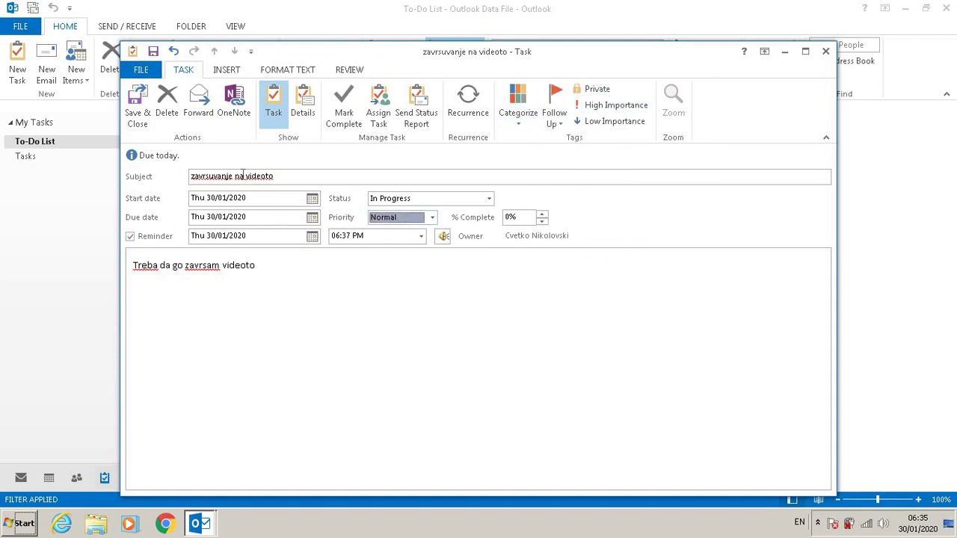
left_click(140, 102)
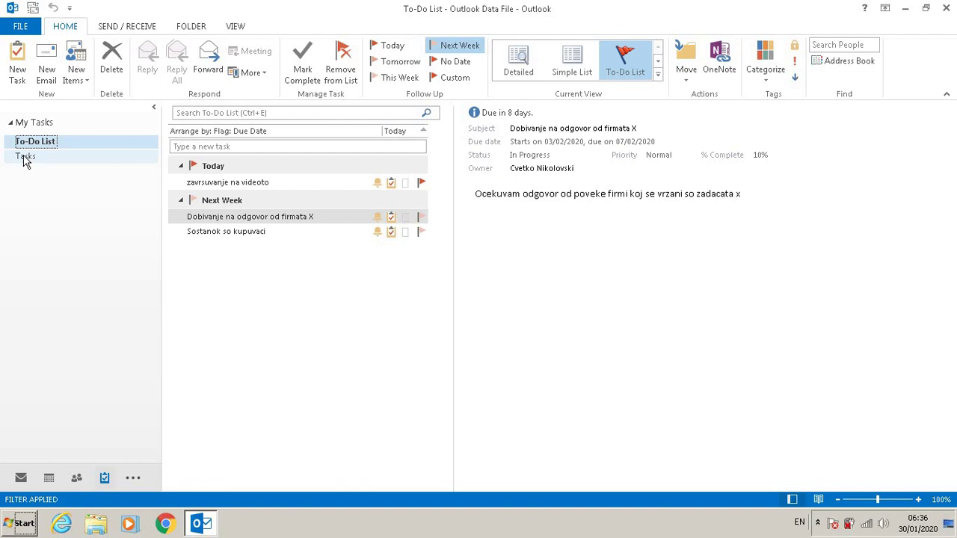
- In the full Tasks list, mark 'Sostanok so kupuvaci' as high importance
left_click(24, 159)
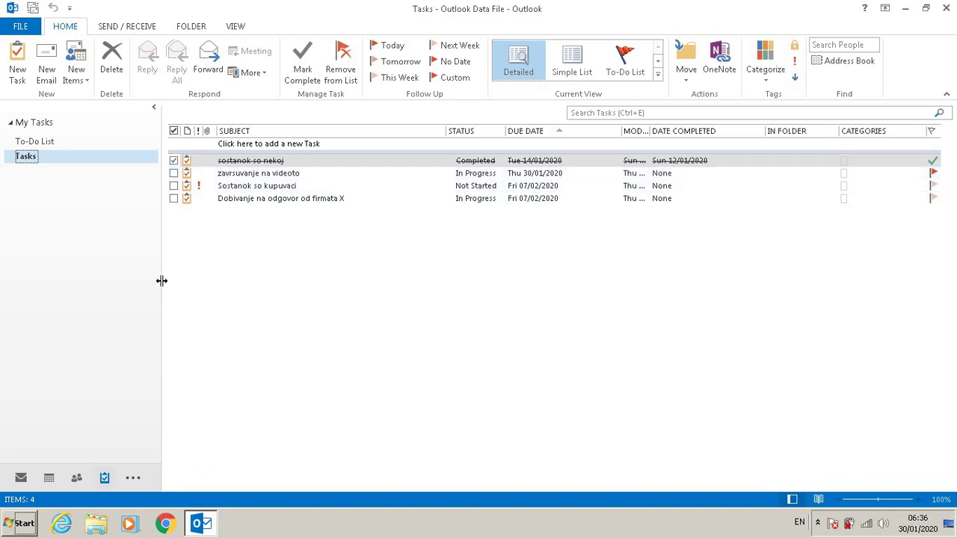
left_click(199, 186)
left_click(269, 202)
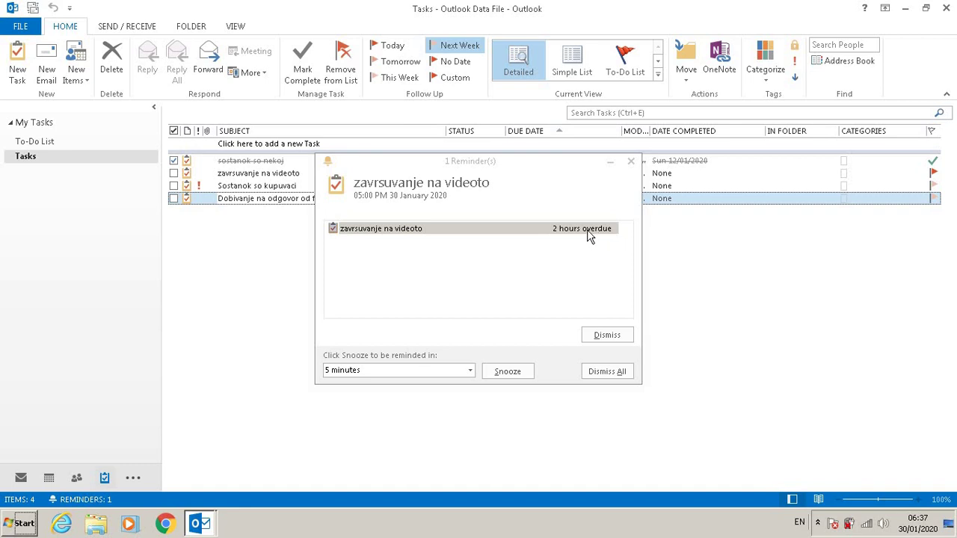
- Mark the overdue 'zavrsuvanje na videoto' task as Completed from its reminder
double_click(400, 234)
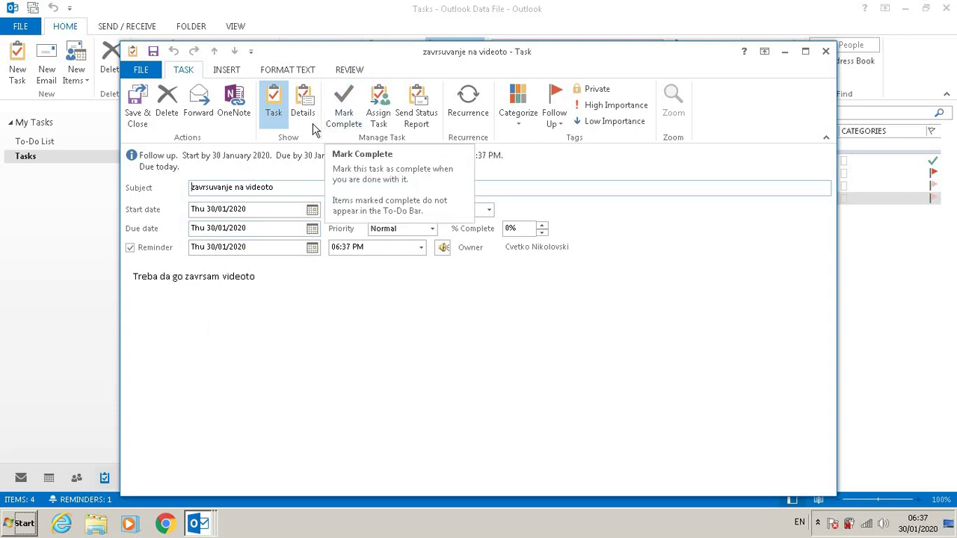
left_click(344, 102)
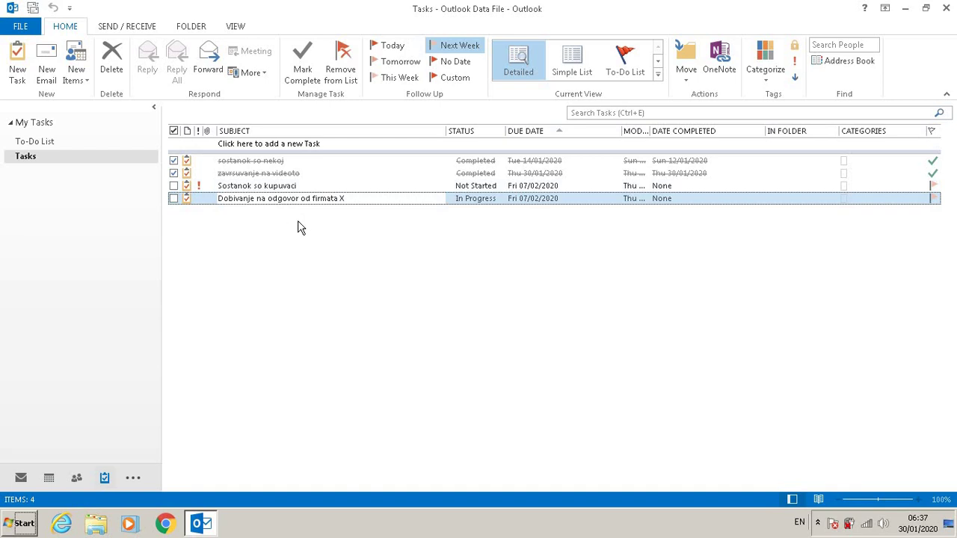
- Remove the completed 'zavrsuvanje na videoto' task, then view tasks as Simple List, To-Do List and Detailed
left_click(297, 173)
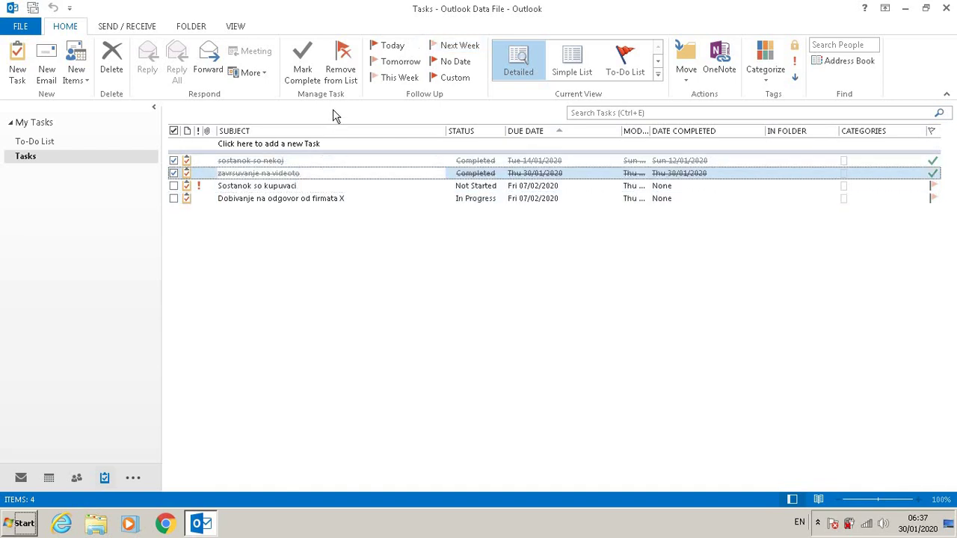
left_click(345, 70)
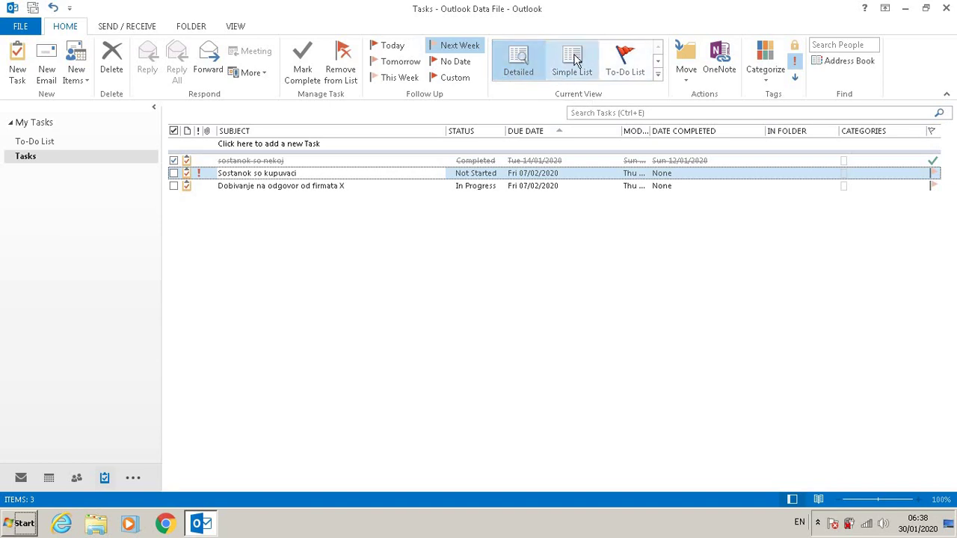
left_click(574, 60)
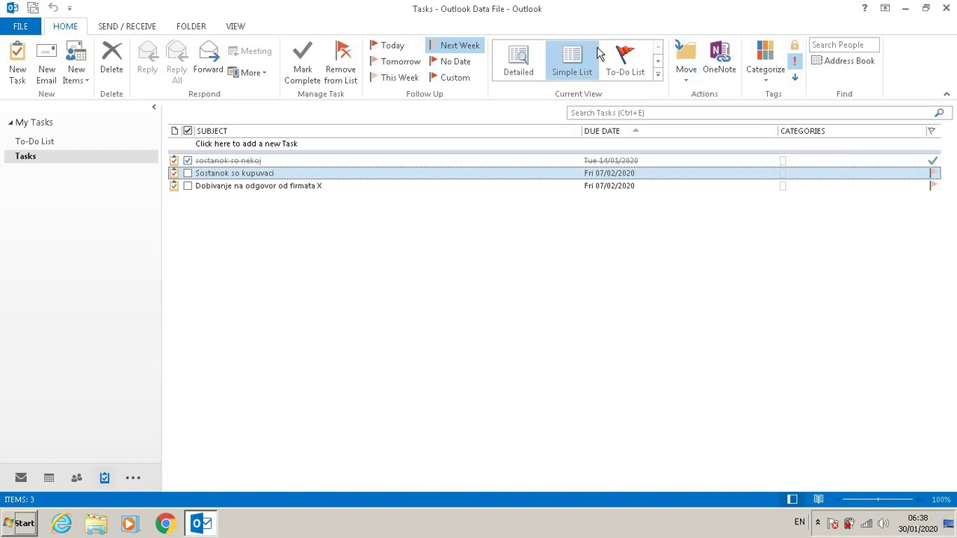
left_click(623, 63)
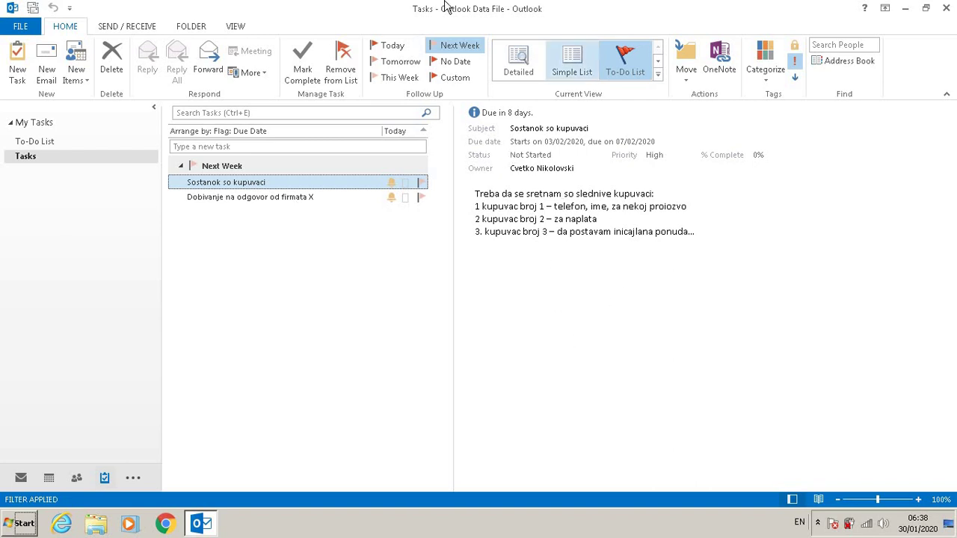
left_click(511, 58)
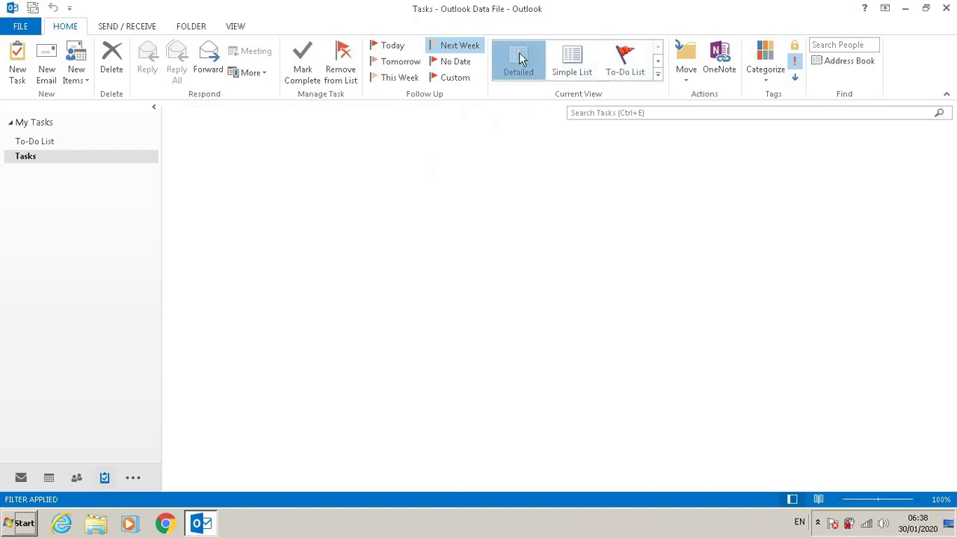